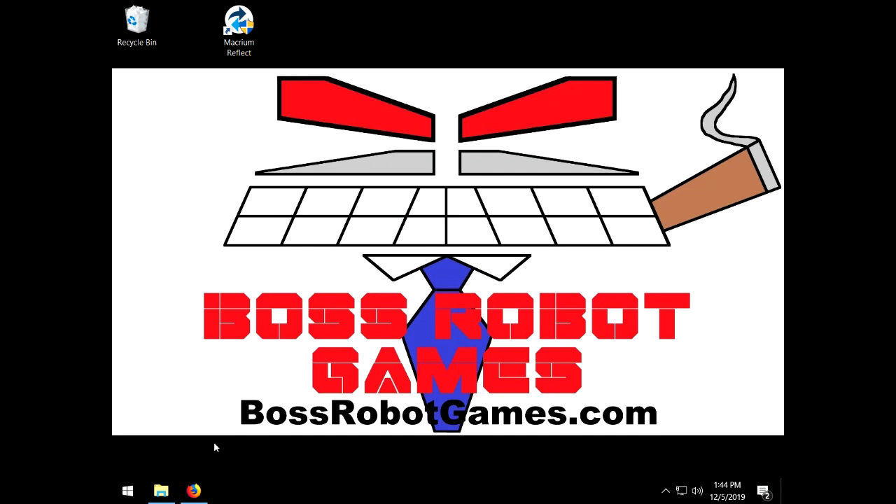
Step: Switch to Firefox, search DuckDuckGo for "macrium reflect", and open the Macrium Reflect Free page on macrium.com
click(194, 491)
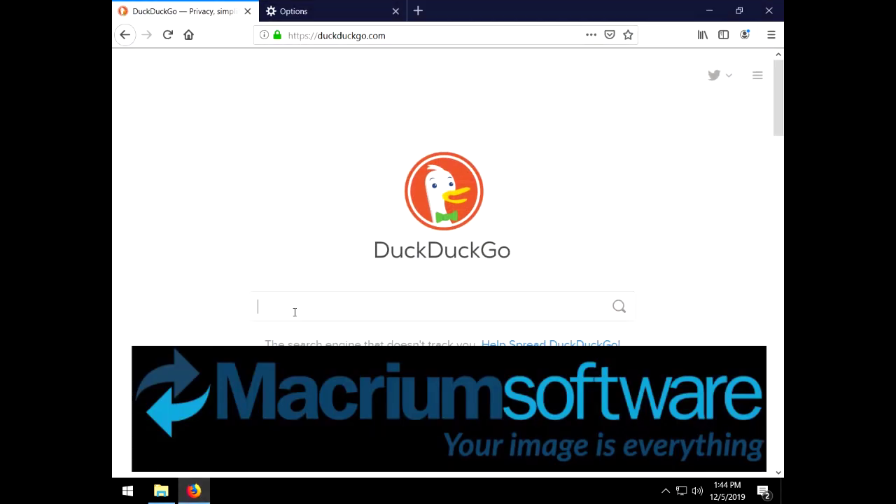
text(macriu)
key(BackSpace)
key(Down)
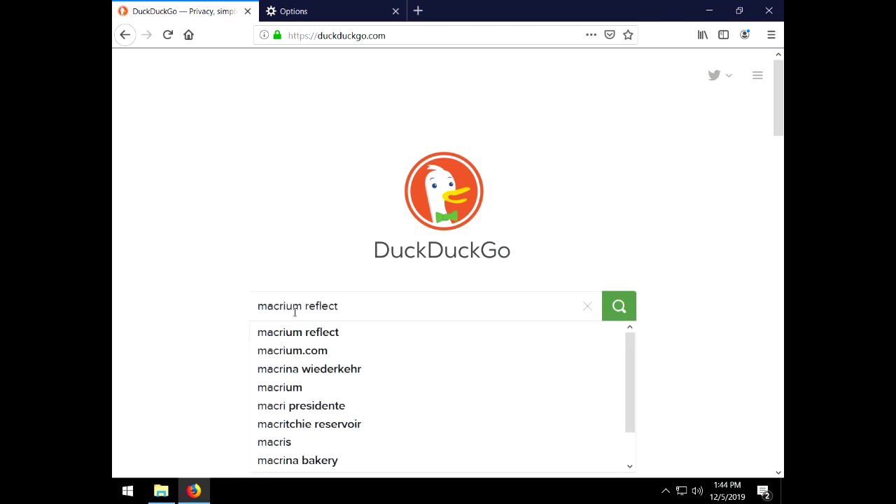
key(Return)
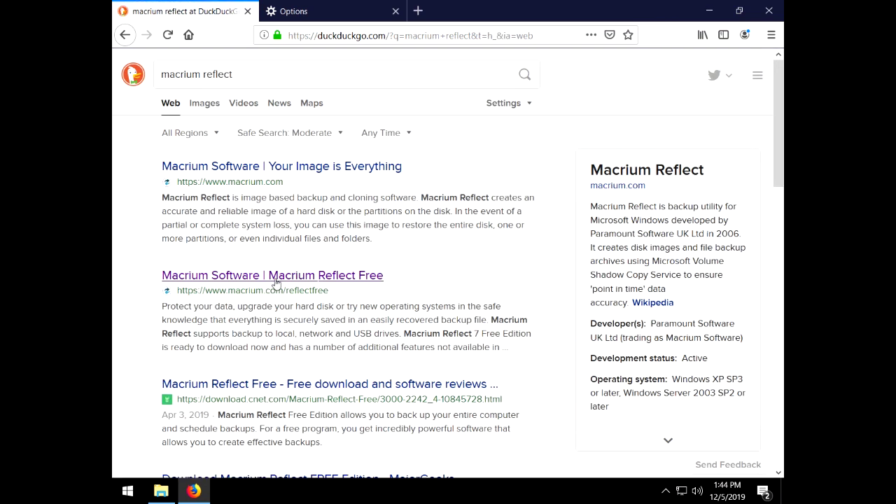
click(275, 280)
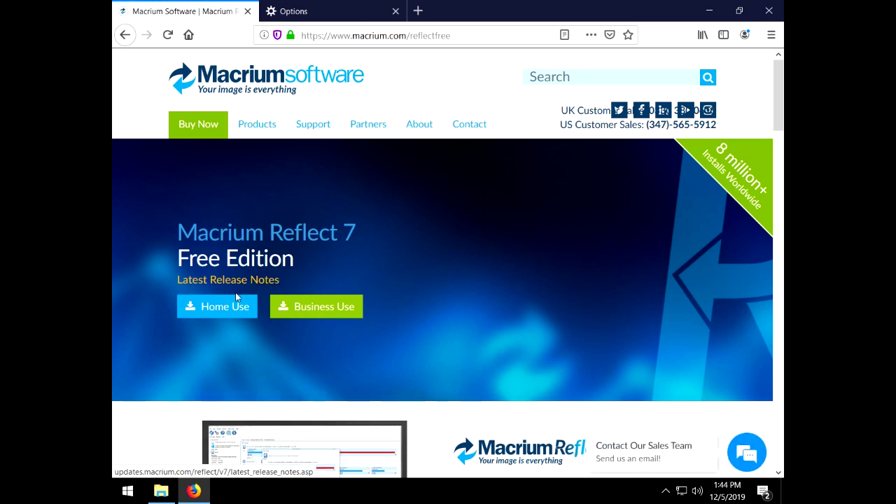
Step: Request the Home Use download of Macrium Reflect 7 Free Edition, entering the contact e-mail and declining occasional news
click(227, 310)
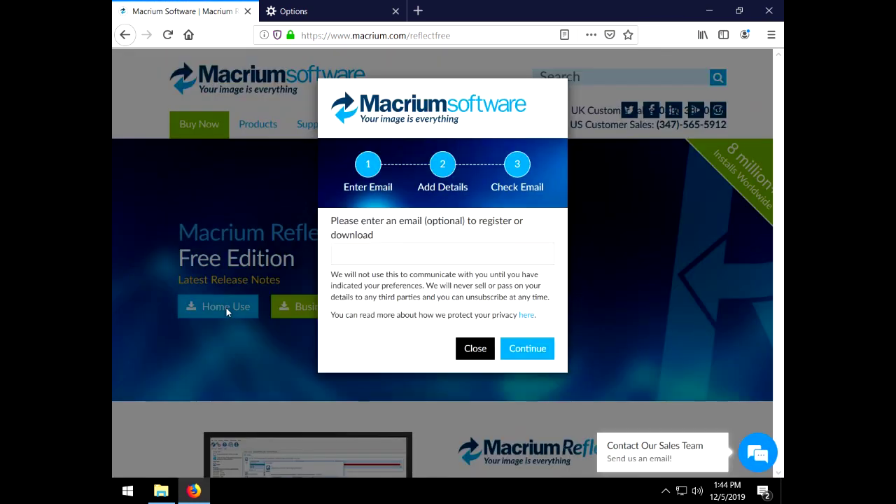
click(359, 254)
key(ctrl+v)
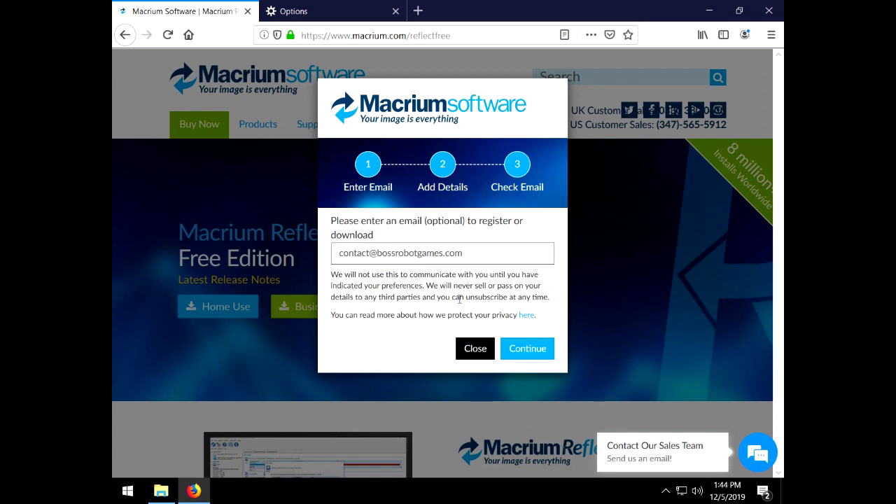
click(524, 351)
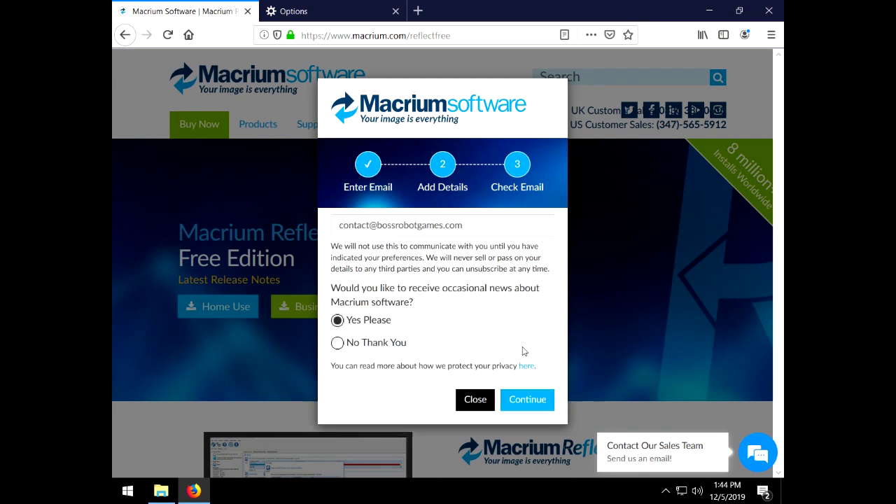
click(338, 342)
click(511, 398)
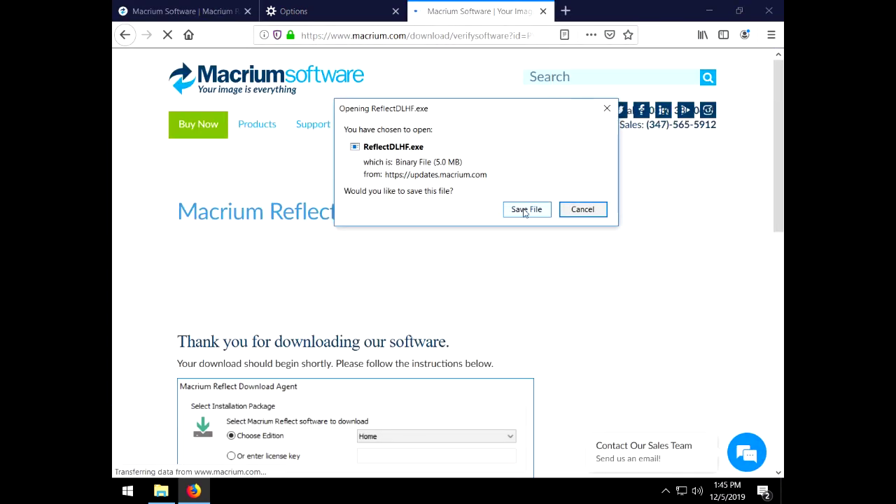
Step: Save and run ReflectDLHF.exe, and download the Free installation package to the default Macrium downloads folder
click(525, 211)
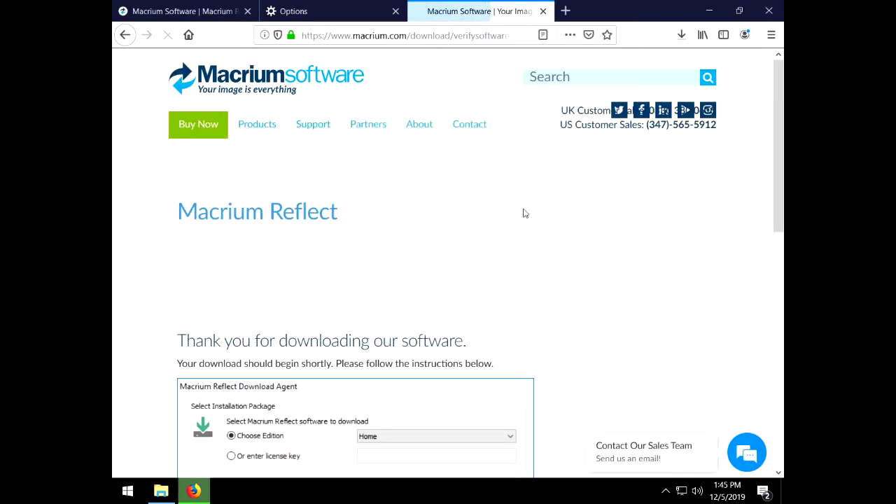
click(681, 35)
click(519, 67)
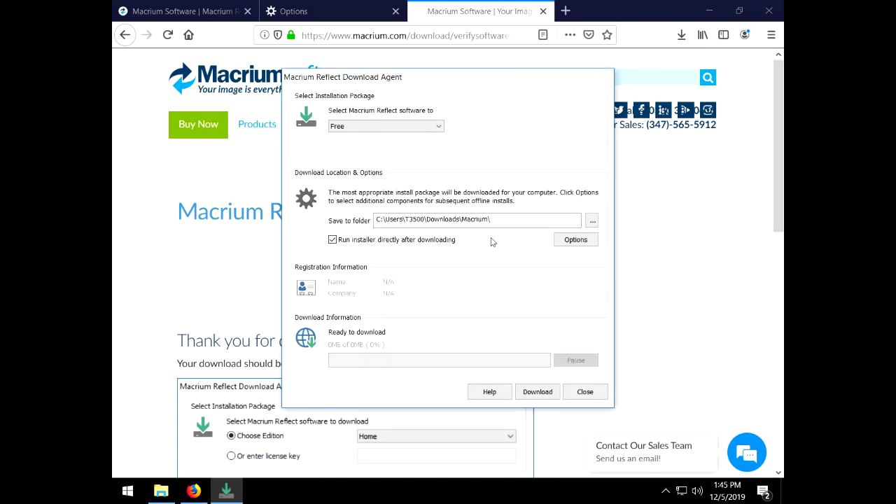
click(536, 391)
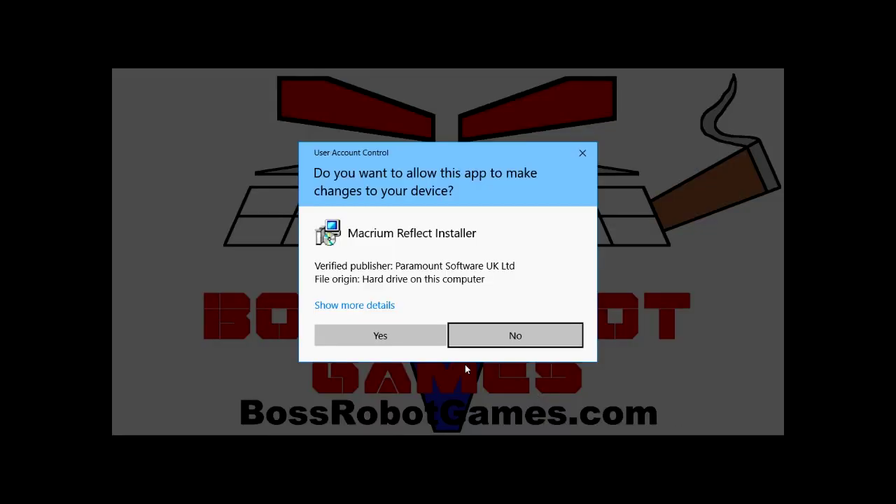
Step: Allow the Macrium Reflect installer to make changes, accept the license agreement, and choose the Home license
click(405, 338)
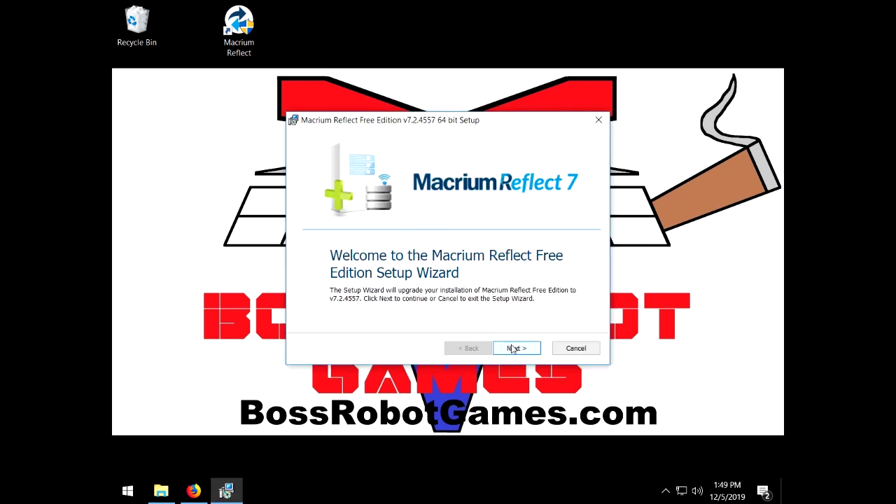
click(516, 348)
click(317, 298)
click(516, 349)
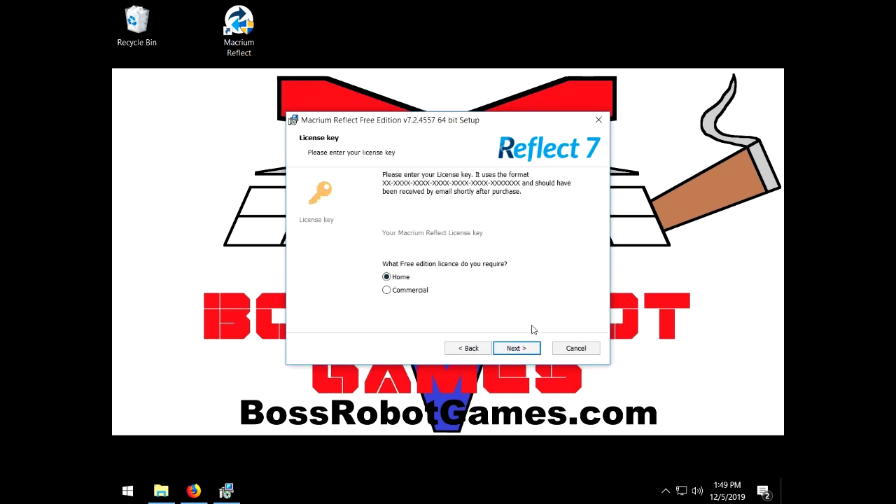
click(515, 348)
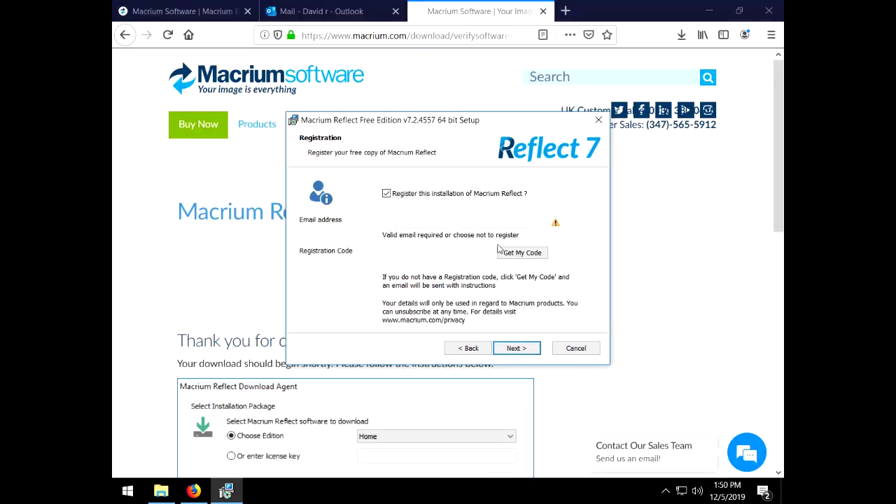
Step: Request a registration code for the free copy and complete the registration page of the setup wizard
click(535, 259)
click(445, 267)
click(534, 346)
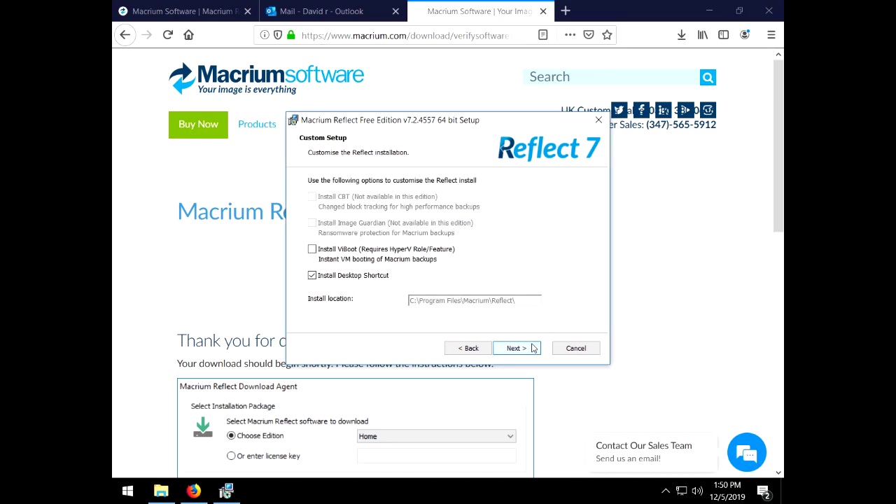
Step: Install Macrium Reflect with a desktop shortcut and without ViBoot, finish setup with Launch now enabled, and close the launched program
click(534, 348)
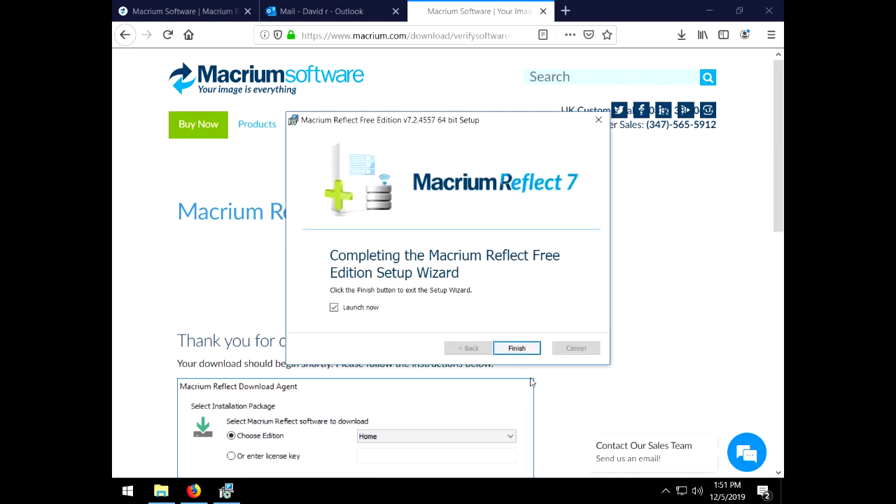
click(509, 350)
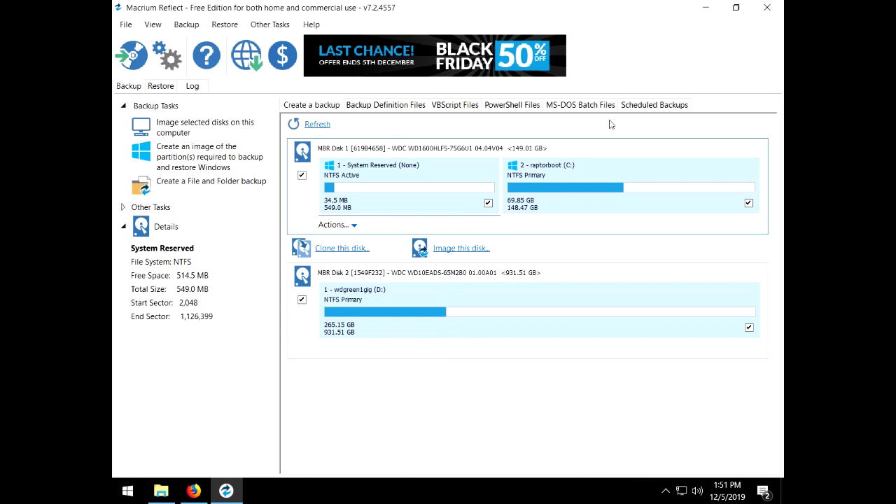
click(768, 9)
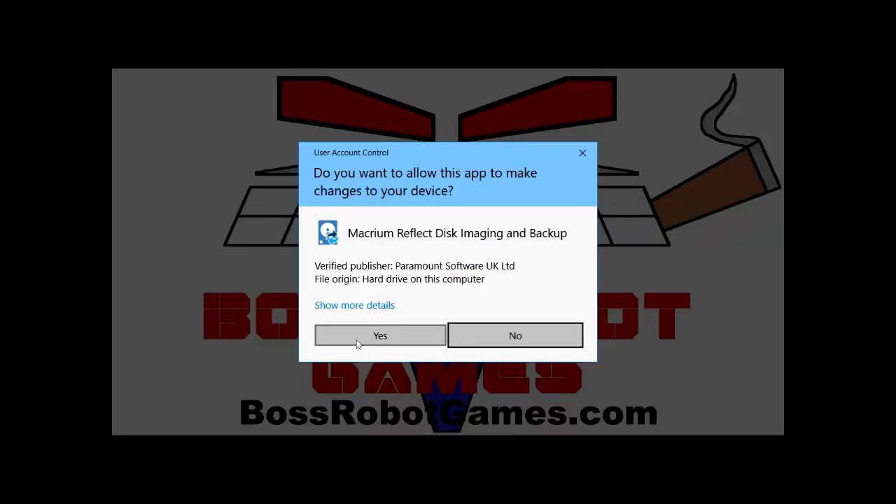
Step: Allow Macrium Reflect to run, and start imaging MBR Disk 3 (76.69 GB) with all its partitions selected
click(356, 339)
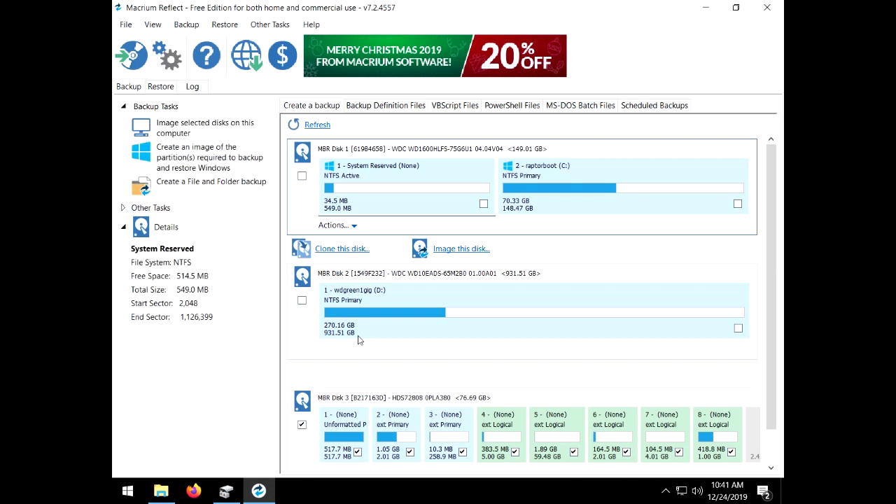
scroll(324, 339, down, 1)
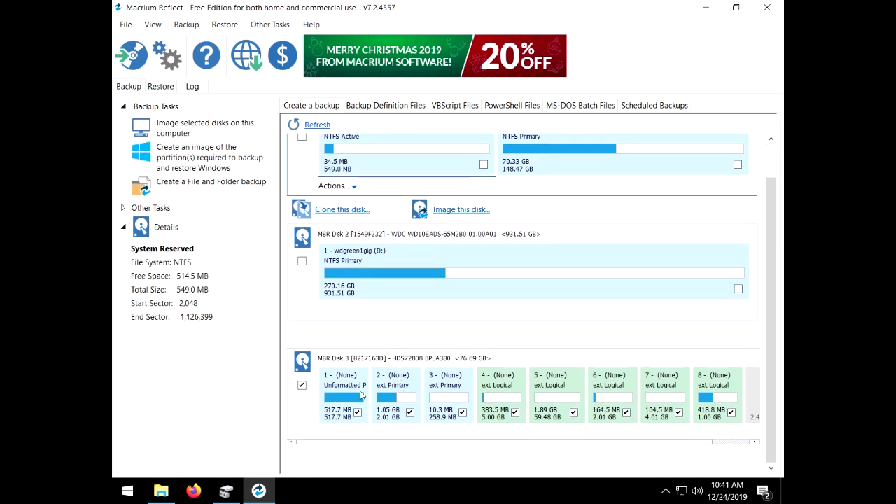
click(301, 388)
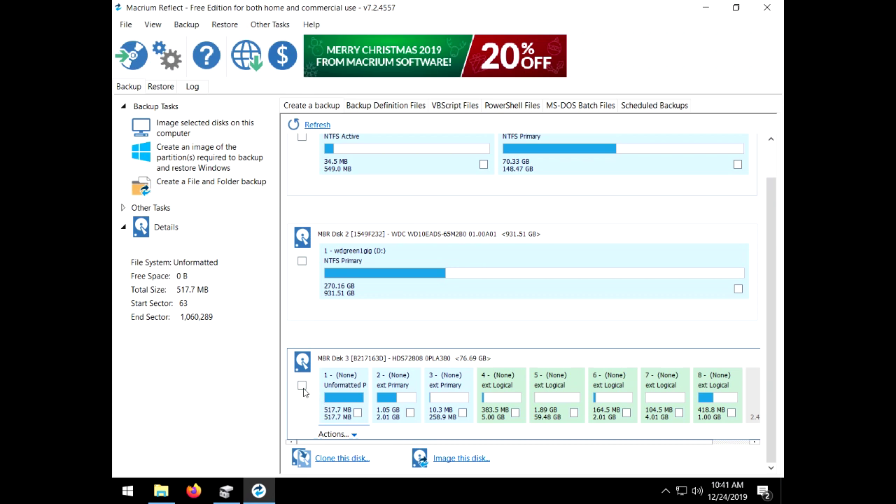
scroll(364, 371, up, 1)
scroll(469, 365, down, 1)
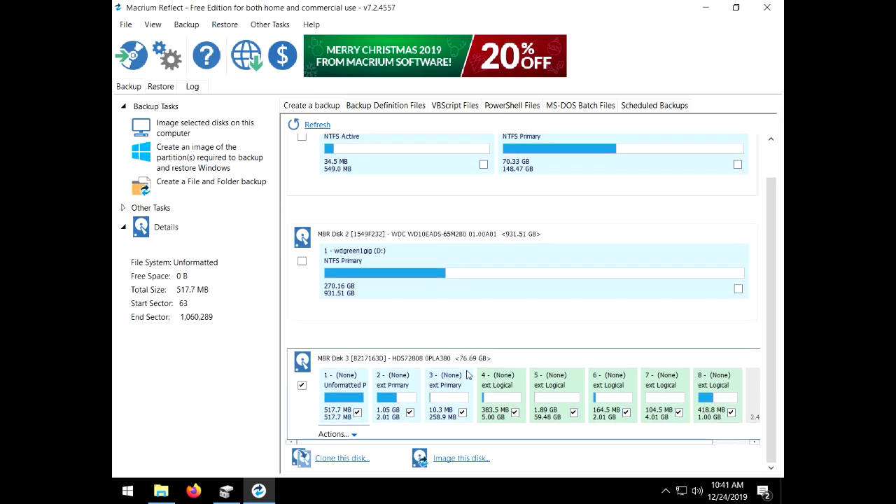
click(469, 460)
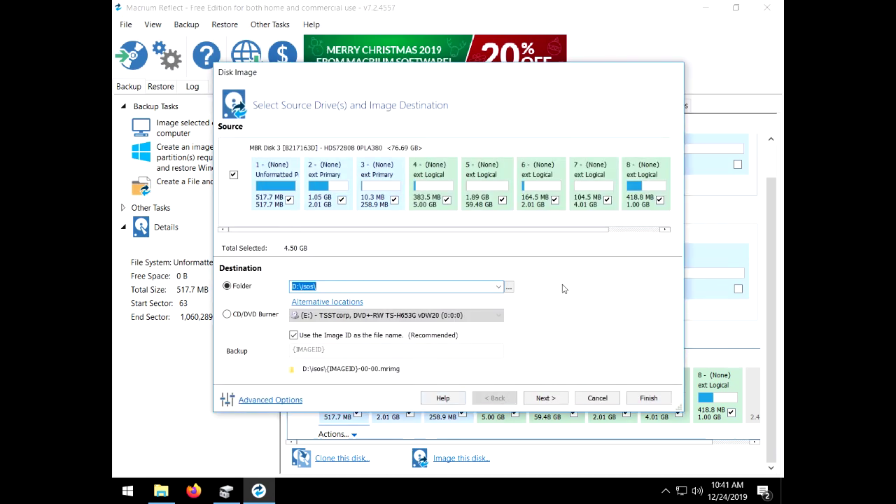
Step: Set the image destination folder to D:\isos\isos, check the selected source partitions, and continue to the backup plan
click(509, 287)
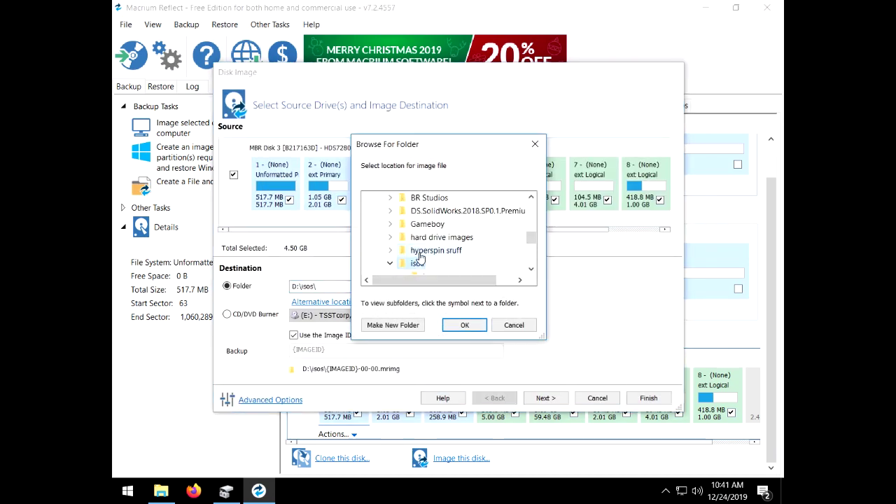
double_click(418, 264)
click(465, 324)
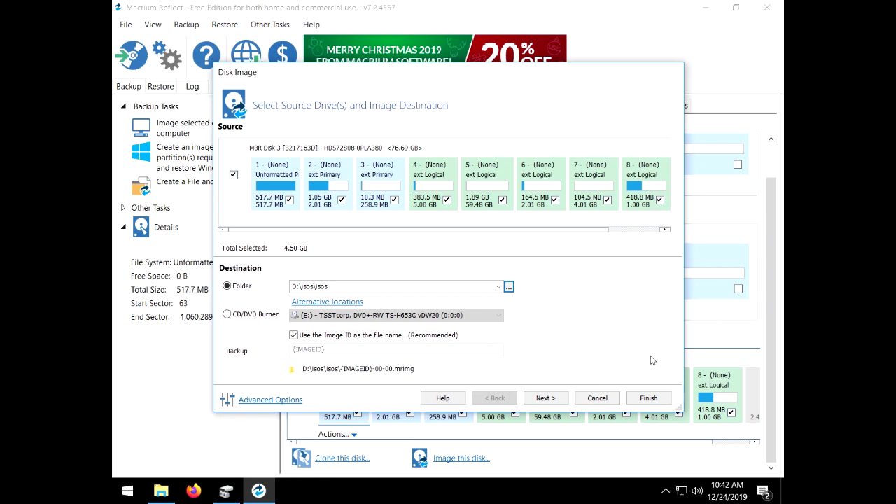
drag(578, 232, 422, 233)
click(547, 398)
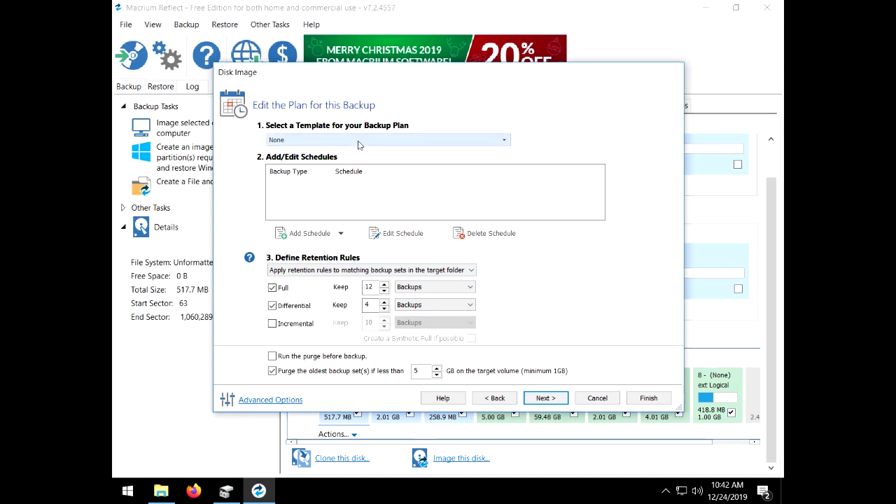
Step: Disable the Full and Differential retention rules and the purging of the oldest backup sets, and continue to the imaging summary
click(274, 288)
click(273, 306)
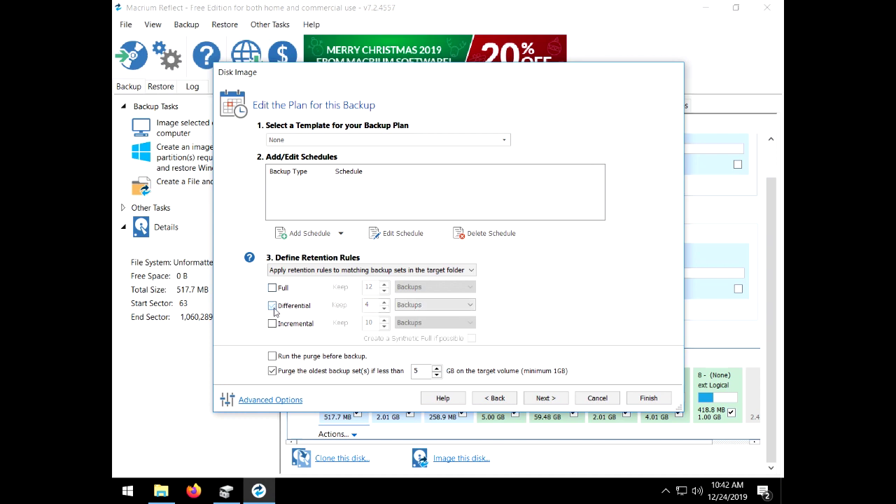
click(273, 372)
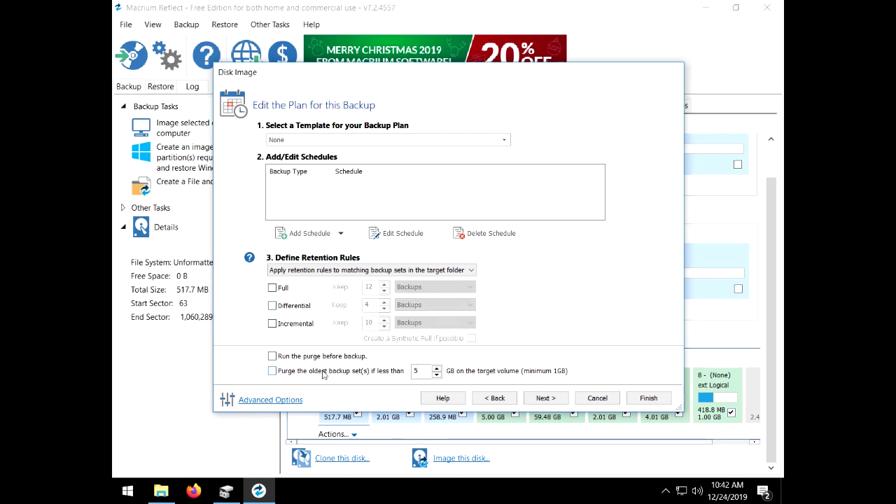
click(547, 398)
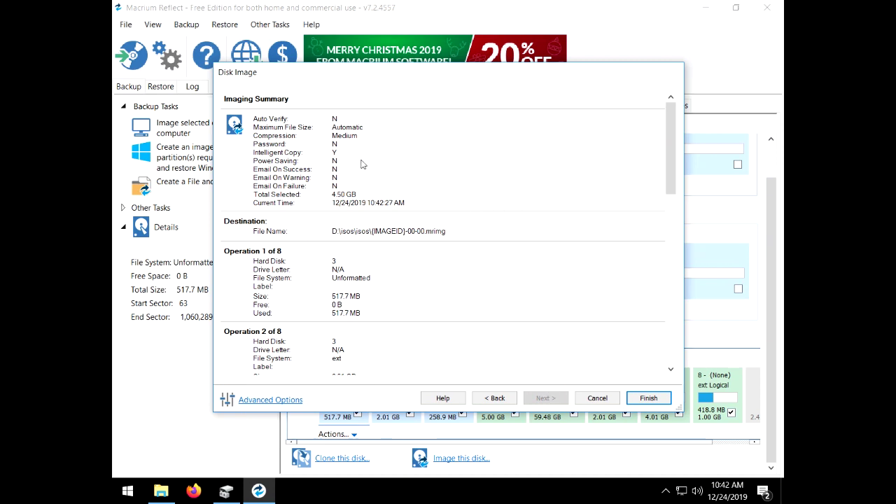
Step: Review the imaging summary, run the backup immediately without saving an XML definition file, and close the progress window once imaging finishes
scroll(362, 164, down, 5)
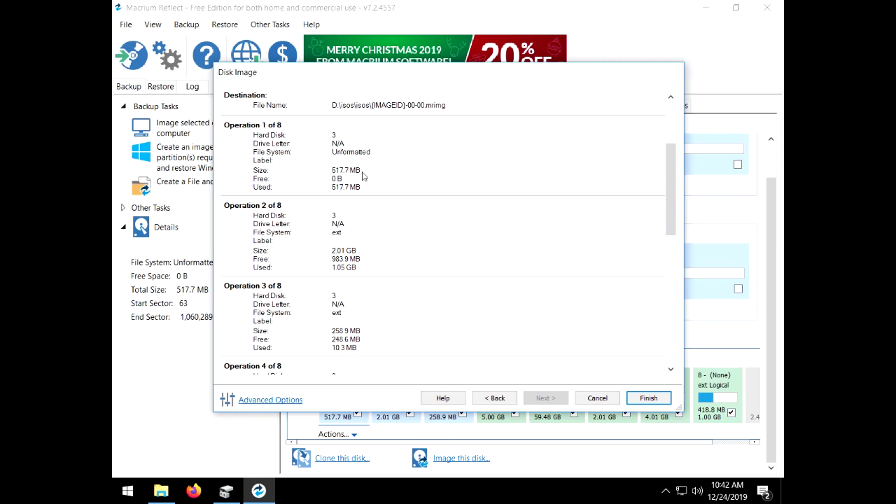
scroll(362, 179, down, 15)
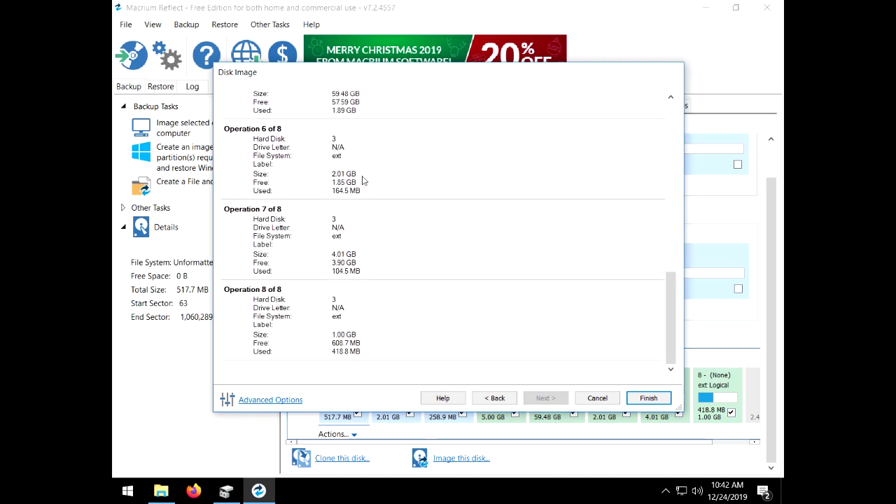
click(649, 398)
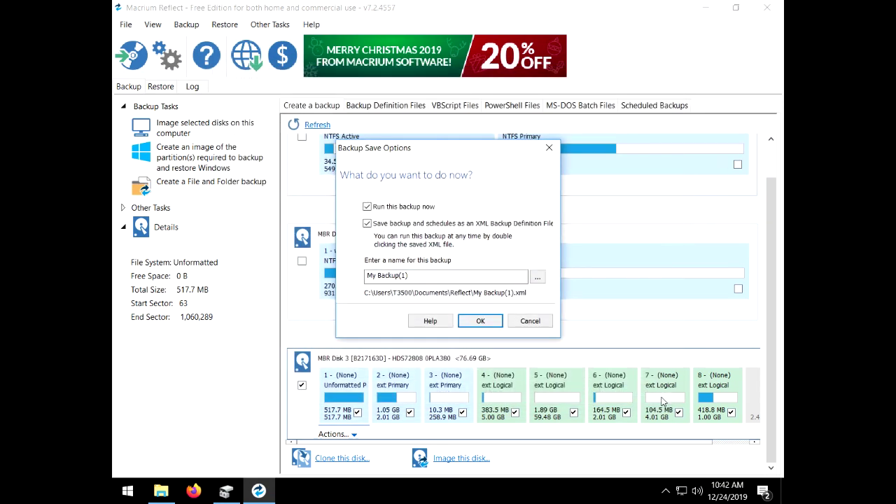
click(368, 224)
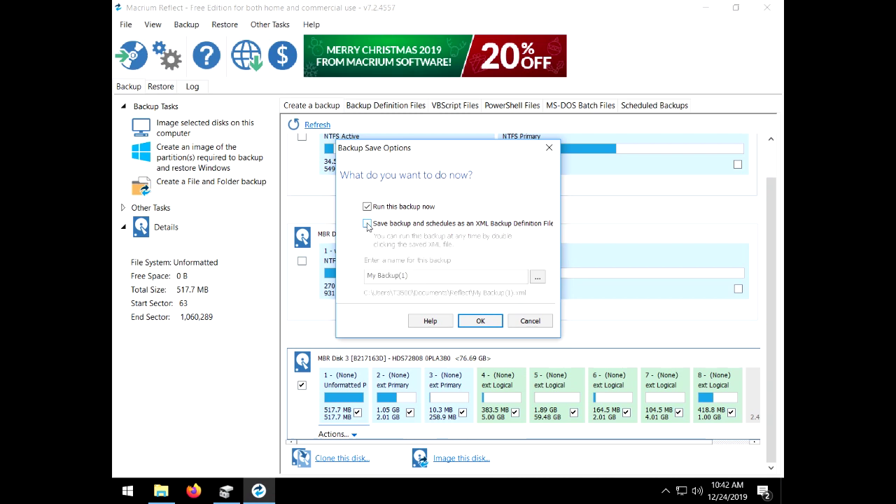
click(480, 321)
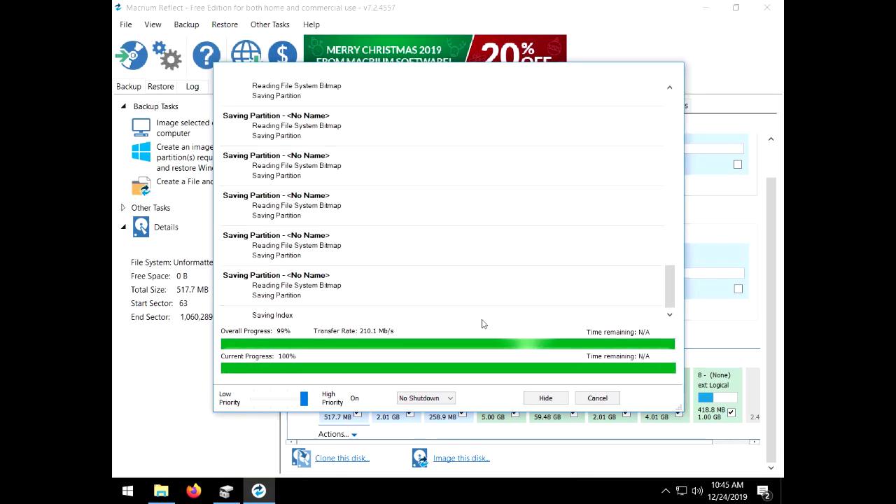
click(597, 399)
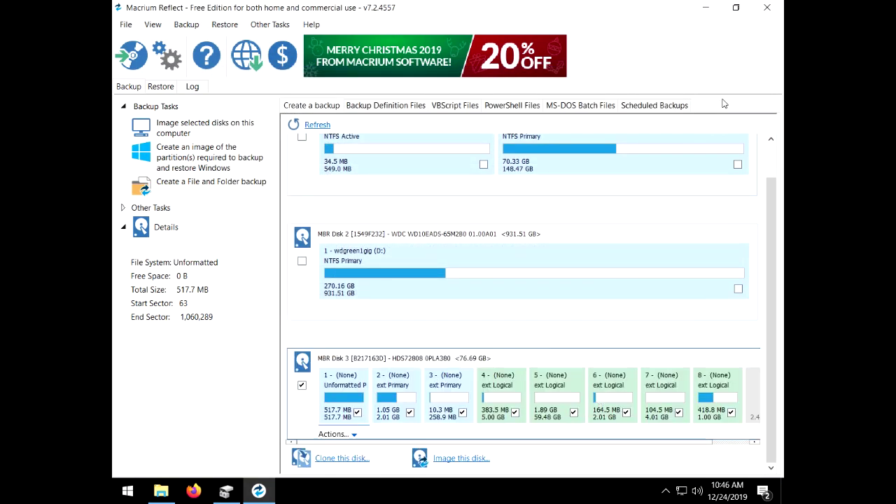
Step: Exit Macrium Reflect and check the isos folder in File Explorer for the created image file
click(767, 9)
click(160, 492)
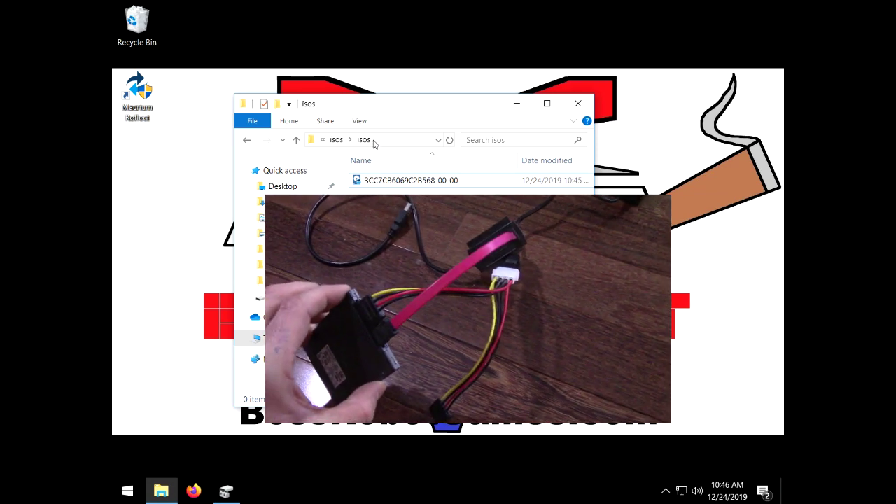
click(577, 103)
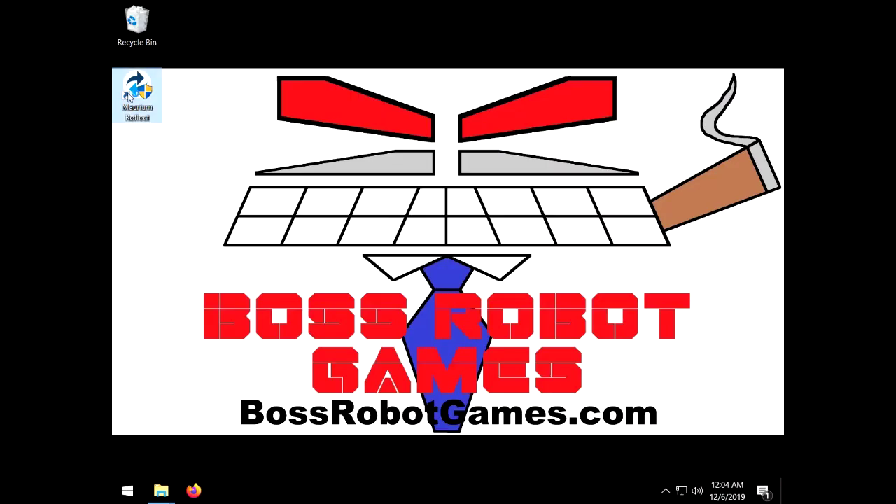
Step: Launch Macrium Reflect, allow it to make changes, and start browsing for an image file to restore
double_click(129, 98)
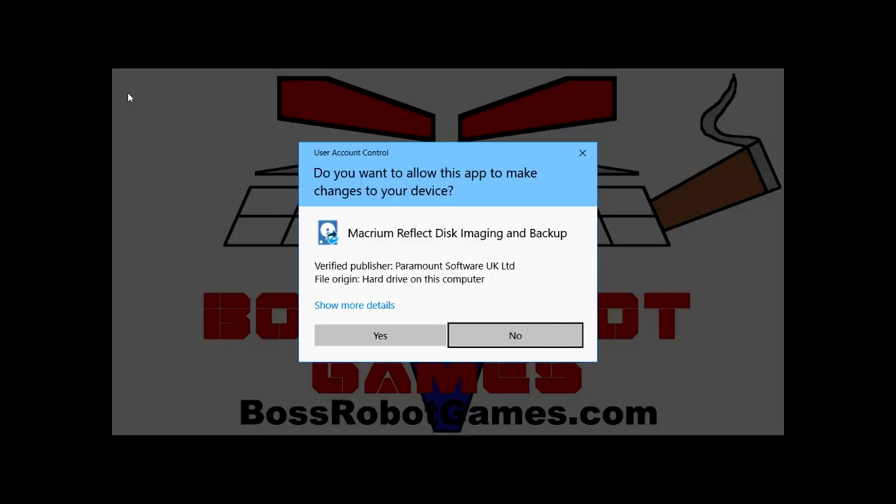
click(373, 338)
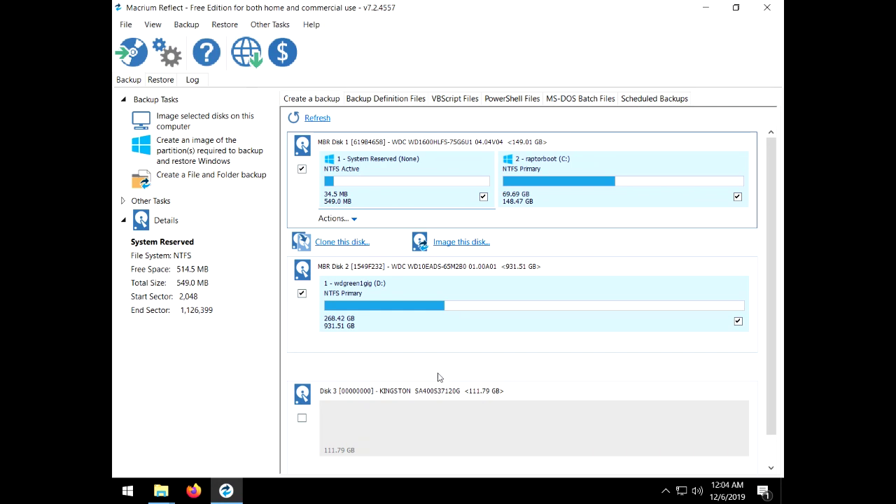
click(225, 25)
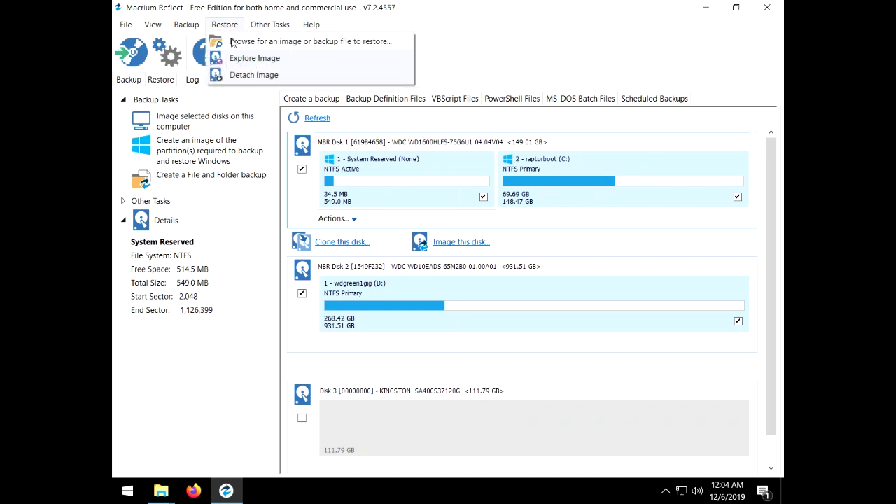
click(232, 43)
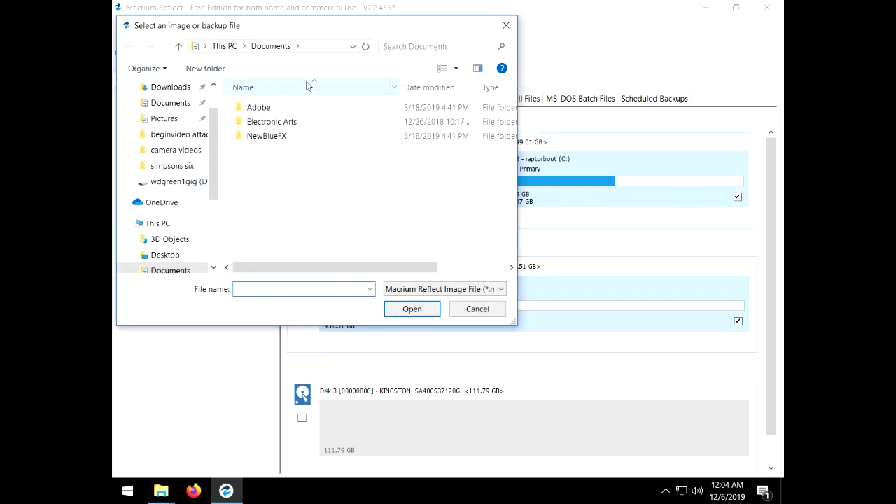
Step: Open the image E1DD168090C31653-00-00 from the Silver Strike Bowling folder inside hard drive images on wdgreen1gig (D:)
click(194, 182)
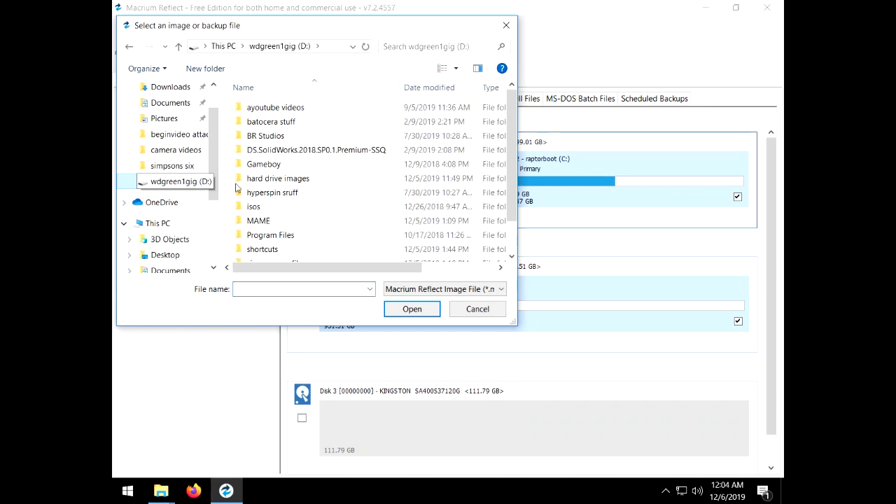
scroll(280, 196, down, 1)
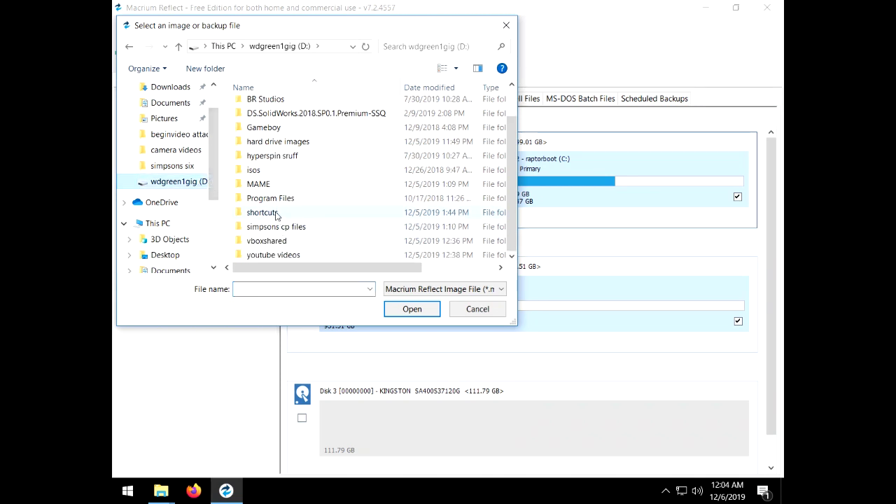
double_click(278, 147)
double_click(351, 124)
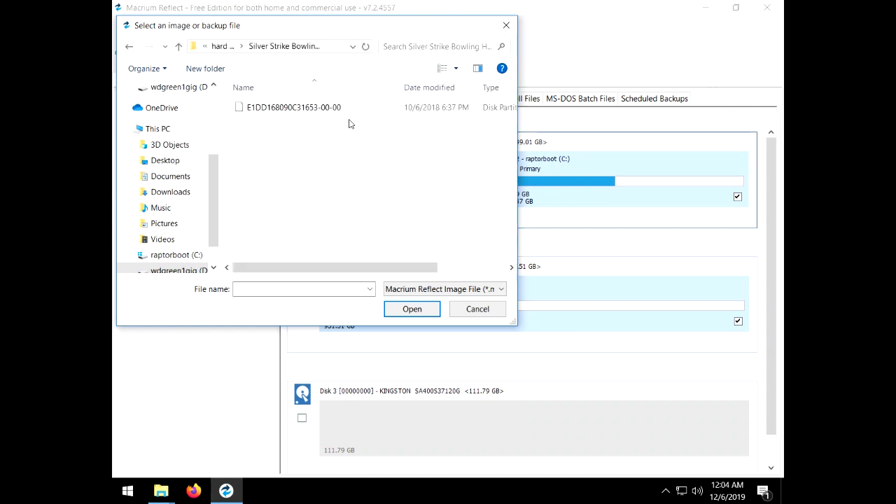
click(306, 111)
click(412, 309)
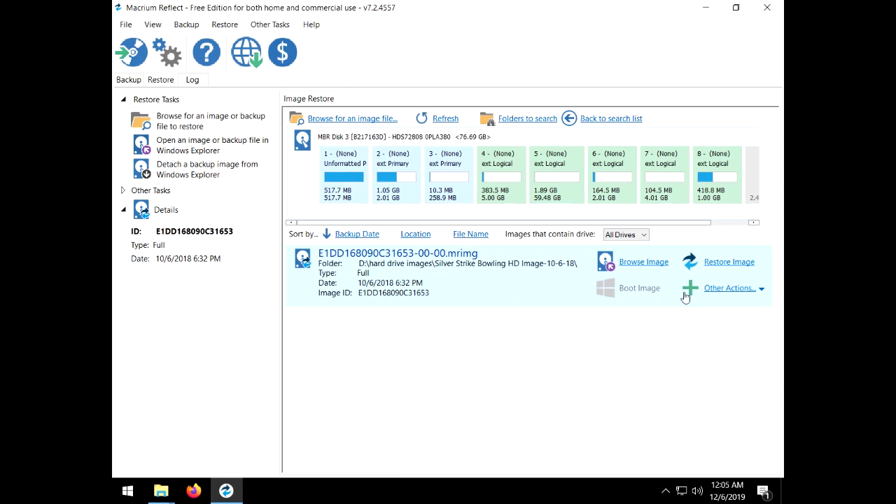
Step: Restore all image partitions to Disk 3, the 111.79 GB KINGSTON drive, with verification on, and close the progress window once it finishes
click(726, 264)
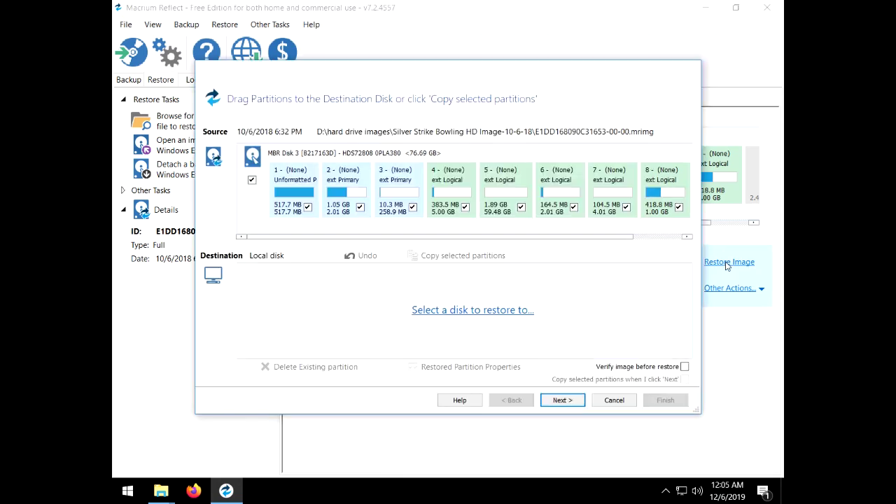
click(482, 314)
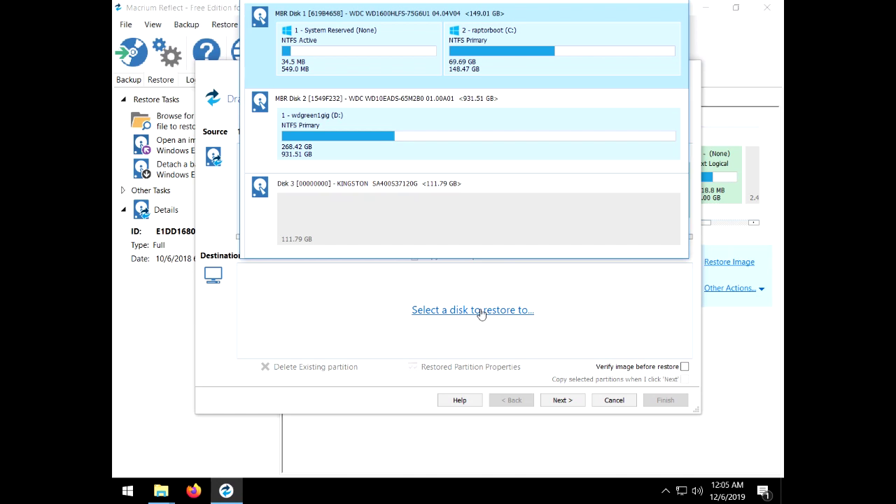
click(324, 231)
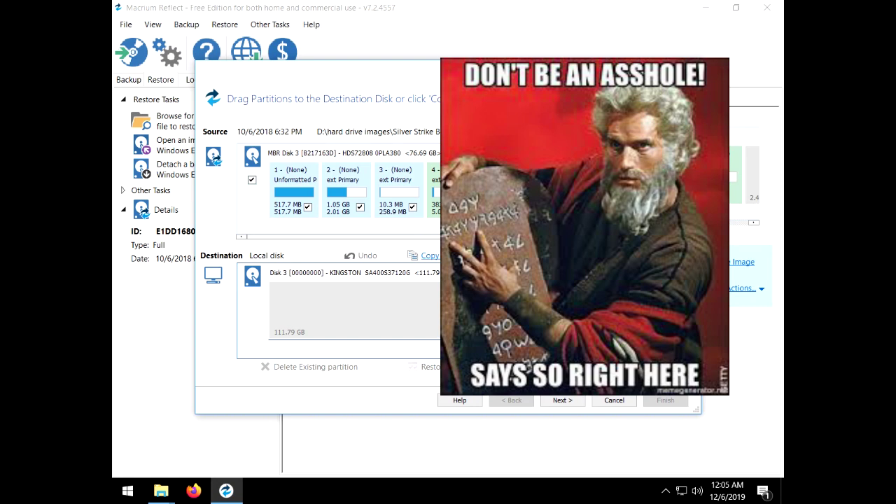
click(568, 402)
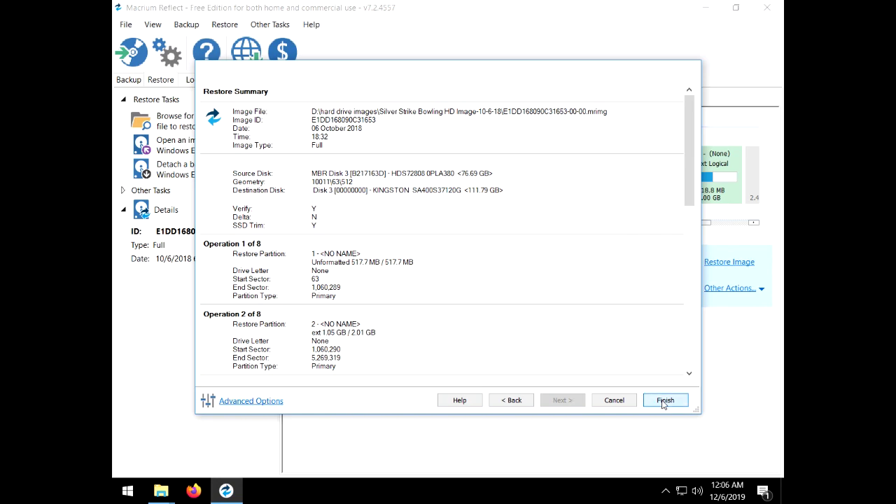
click(664, 401)
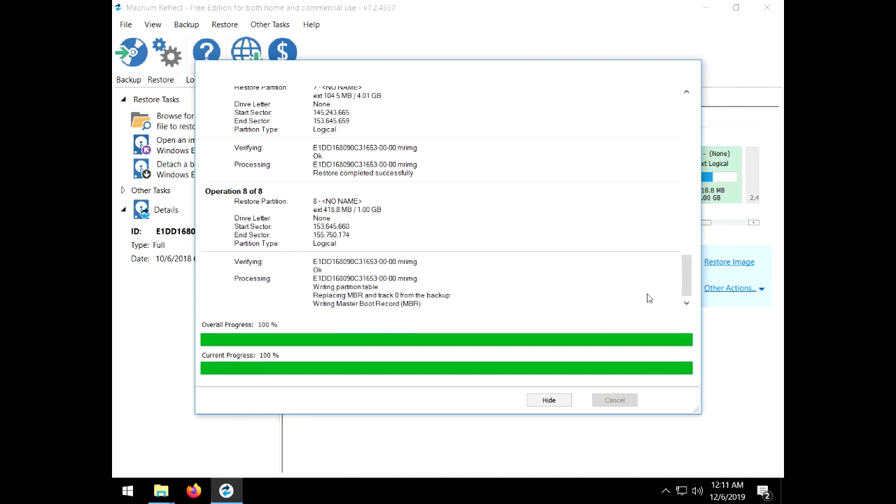
click(614, 401)
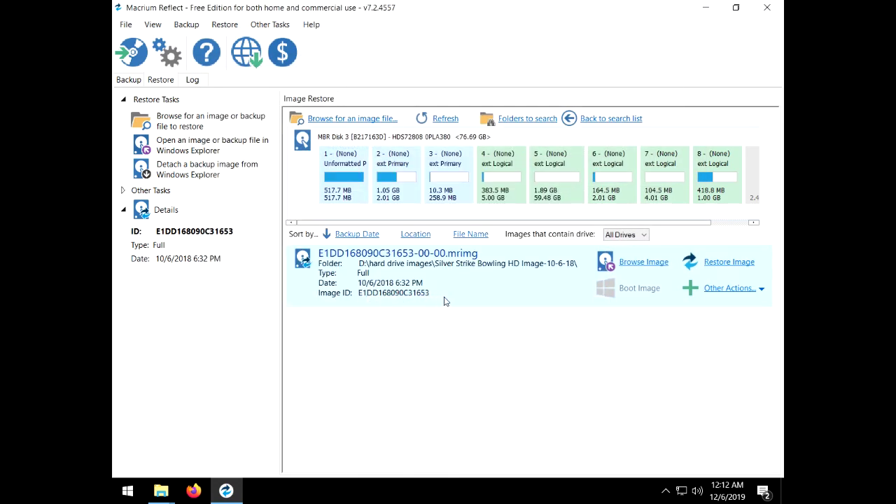
Step: Search Windows for "disk partition", open Disk Management, and examine the restored partitions on Disk 2
click(129, 488)
text(di)
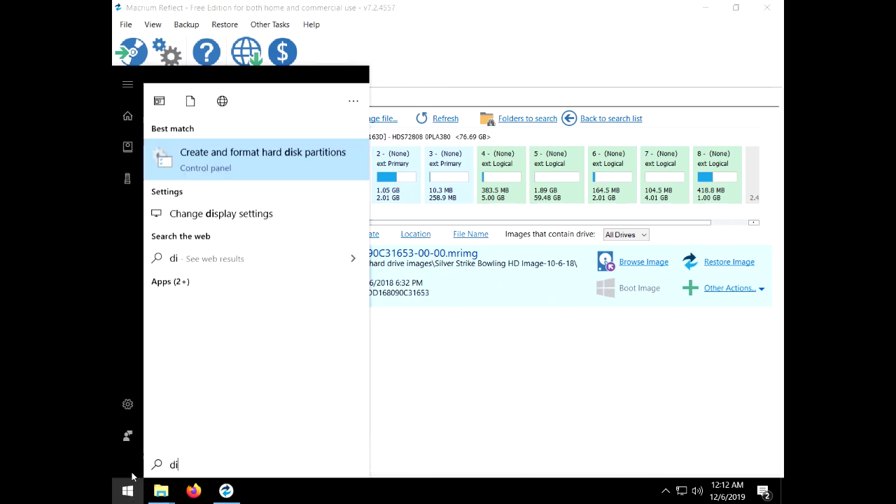
text(sk partition)
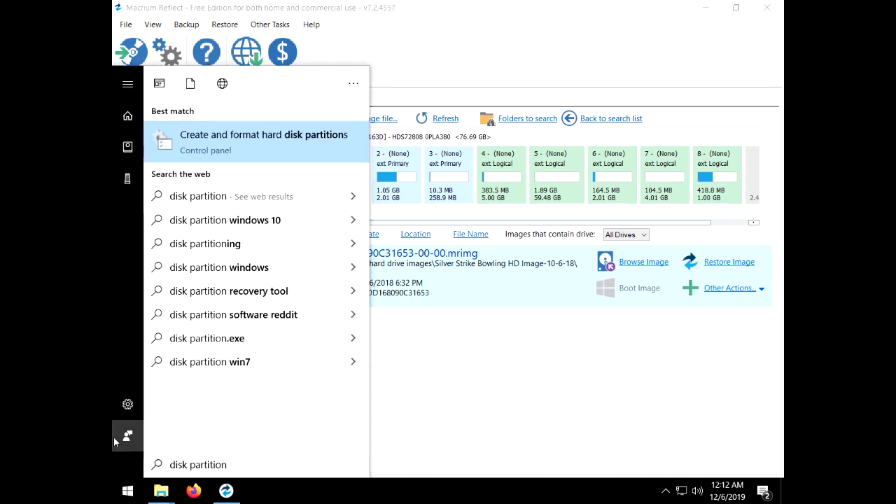
click(235, 154)
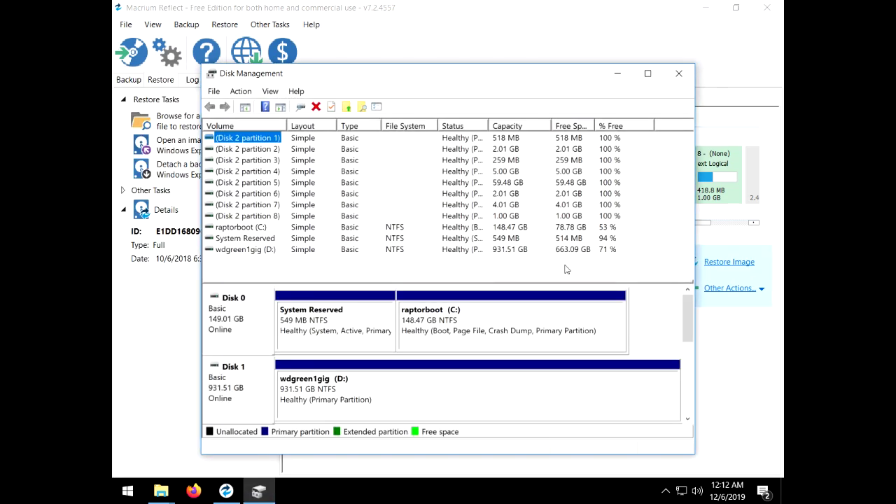
drag(689, 315, 619, 398)
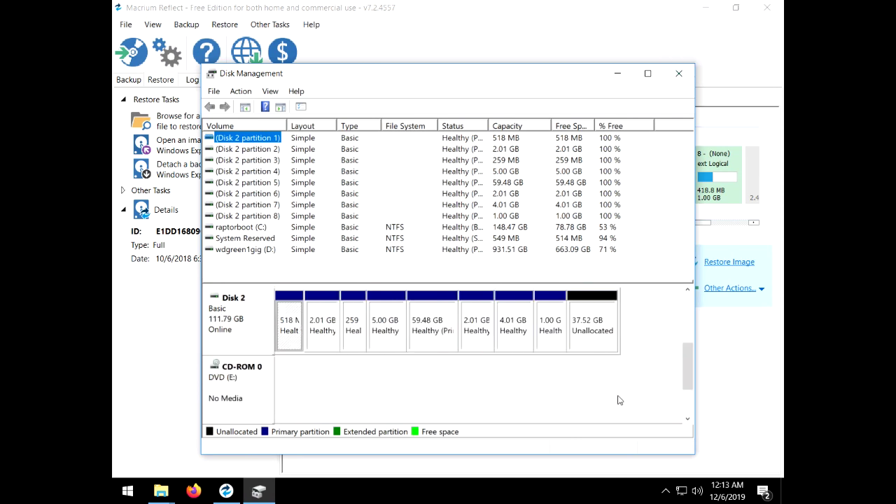
Step: Eject the USB to ATA/ATAPI bridge, and close Disk Management and Macrium Reflect
click(665, 494)
right_click(653, 439)
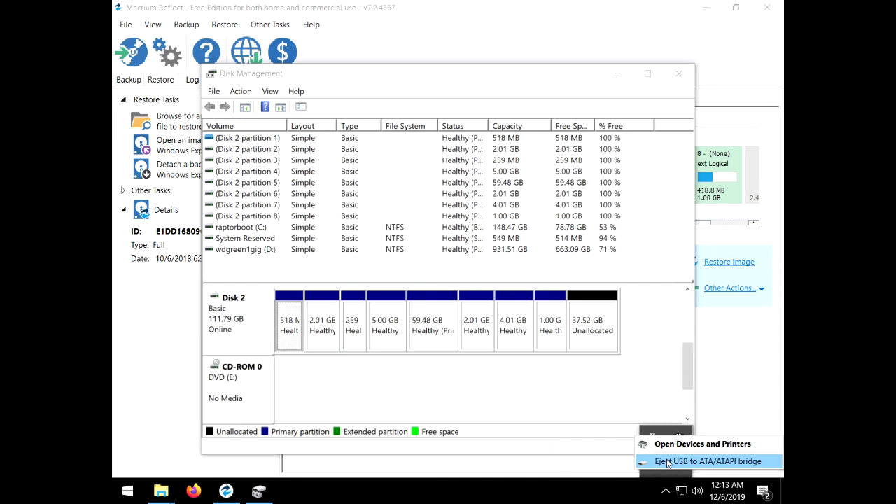
click(666, 462)
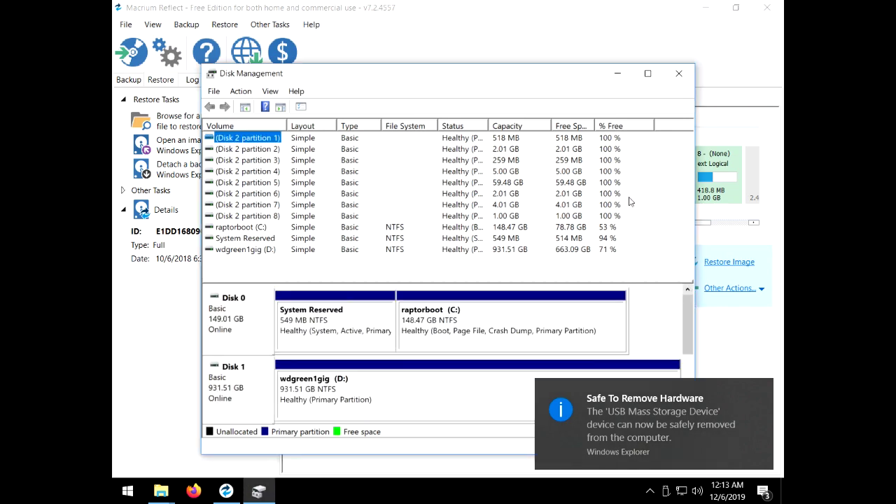
click(679, 74)
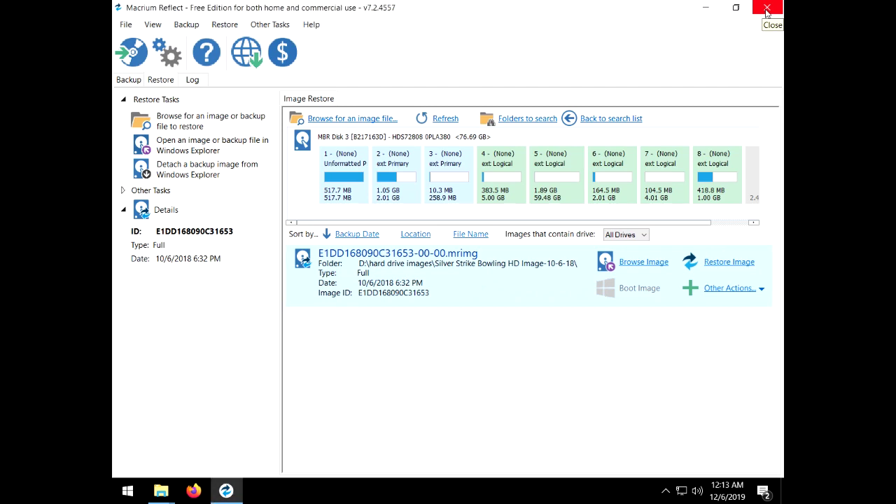
click(767, 8)
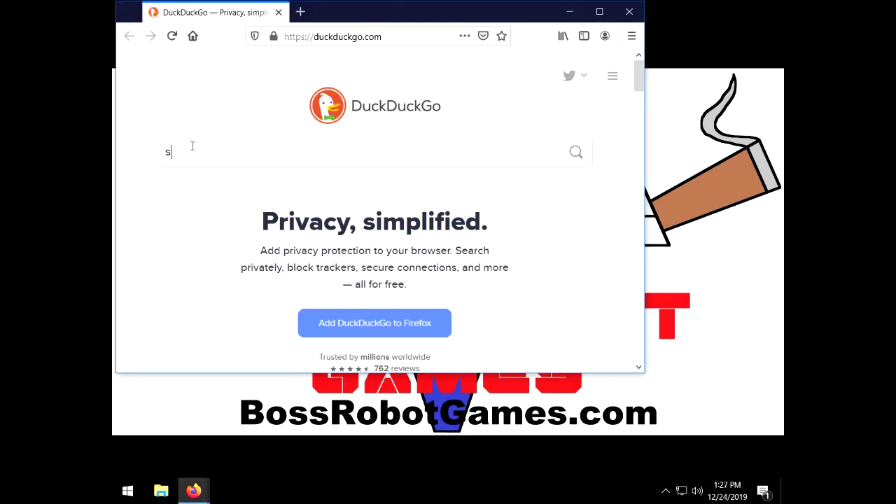
Step: Search DuckDuckGo in Firefox for "san francisco rush the rock rom"
text(an)
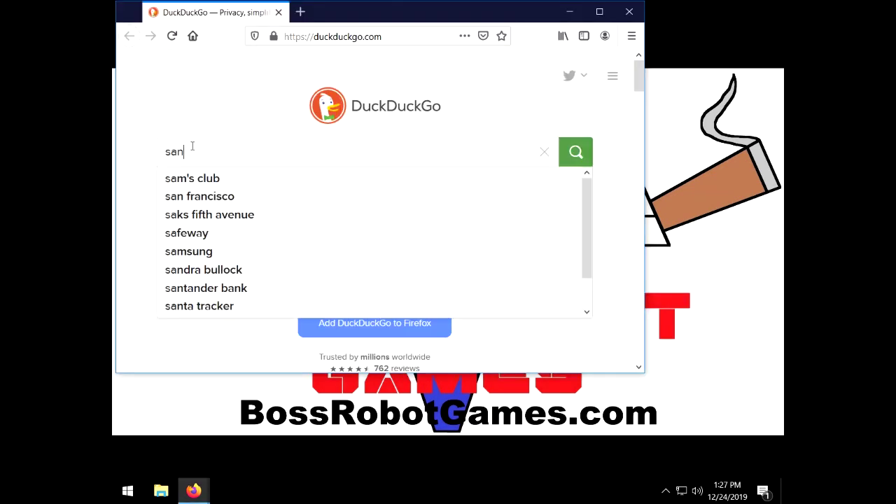
text( francisco )
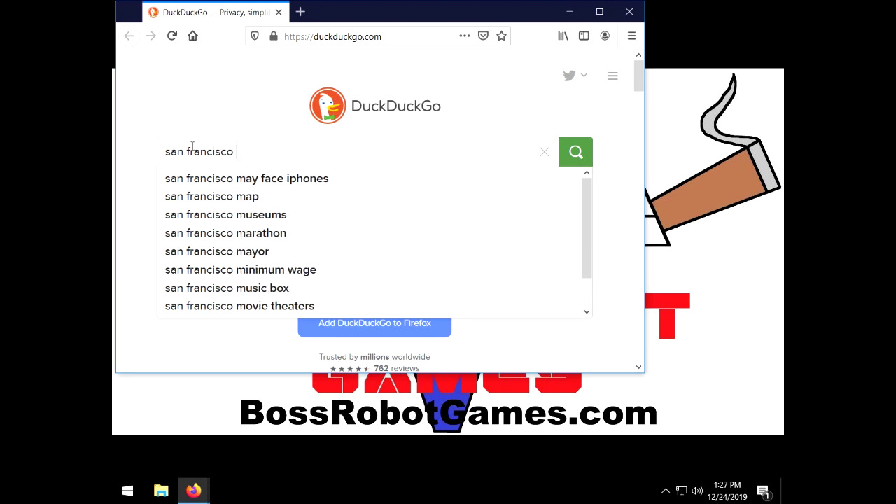
text(rush the rock rom)
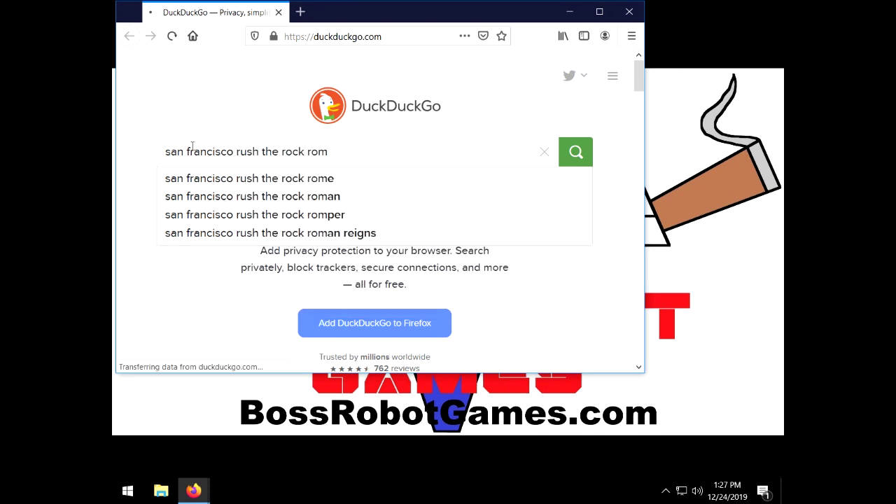
key(Return)
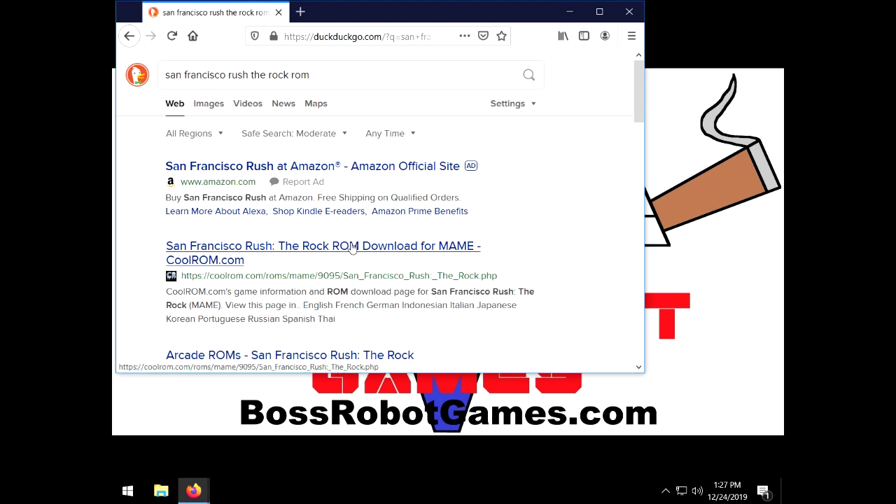
Step: Open the Emuparadise result for San Francisco Rush: The Rock, dismiss the Firefox Monitor alert, and view the ROM and CHD download links
scroll(348, 254, down, 3)
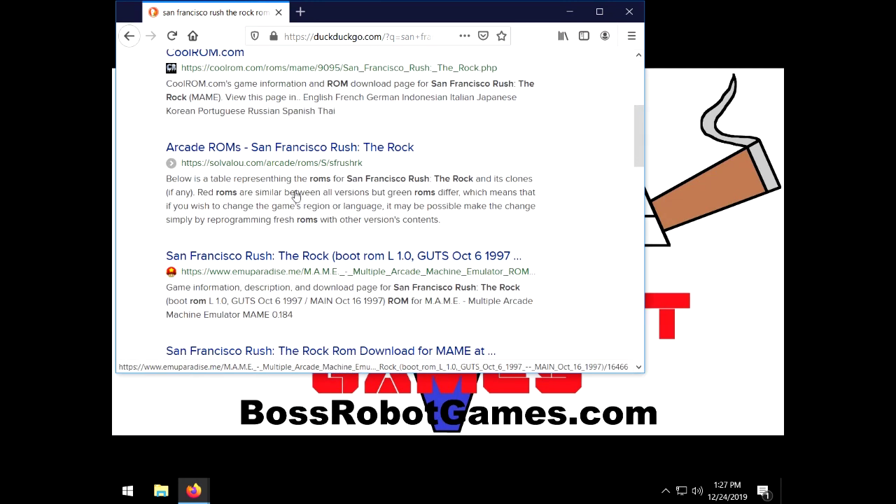
click(298, 258)
scroll(367, 245, down, 5)
scroll(343, 246, down, 3)
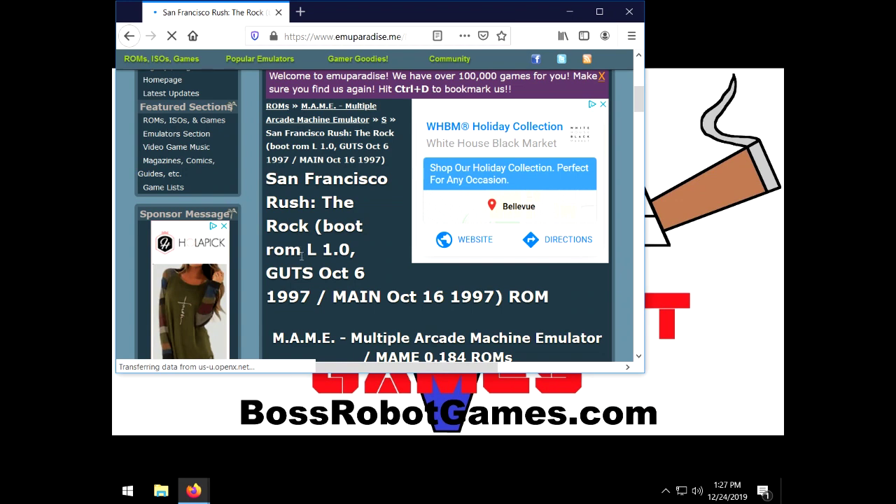
scroll(391, 280, down, 6)
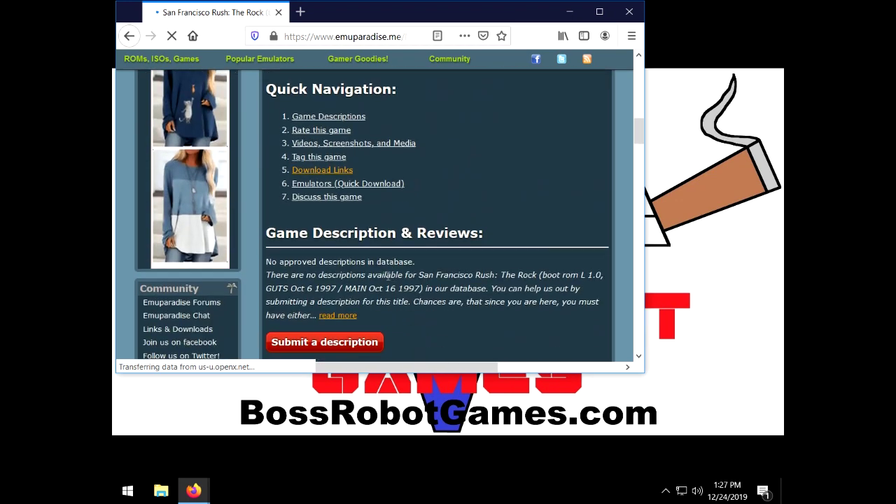
scroll(332, 170, down, 2)
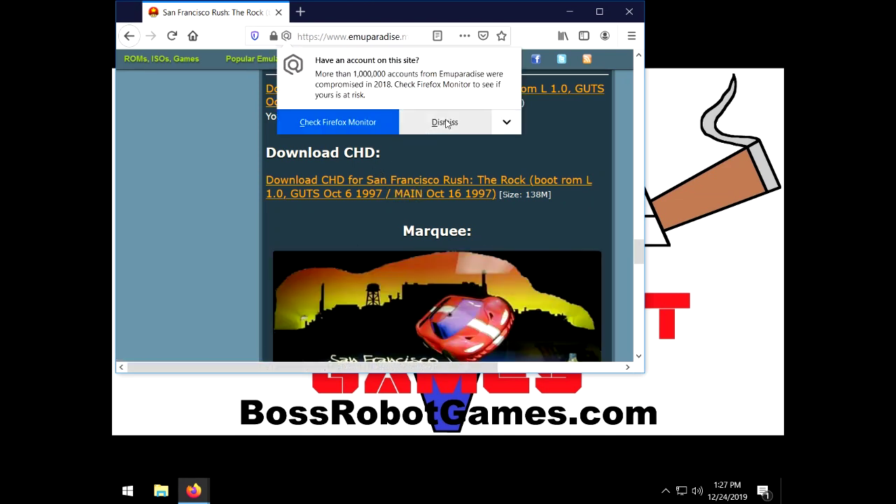
click(445, 123)
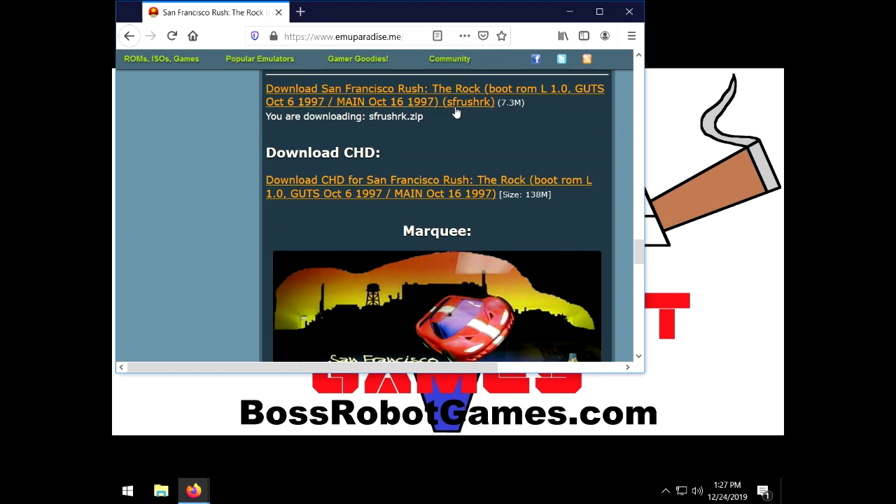
Step: Go to duckduckgo.com and search for "mame chd archive.org"
click(366, 36)
text(duckduckgo.com)
key(Return)
text(mame chd)
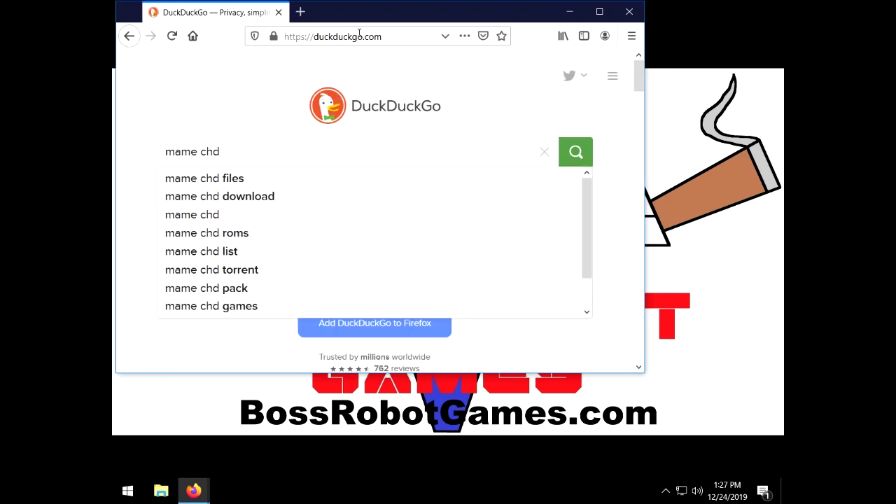
text( archive.org)
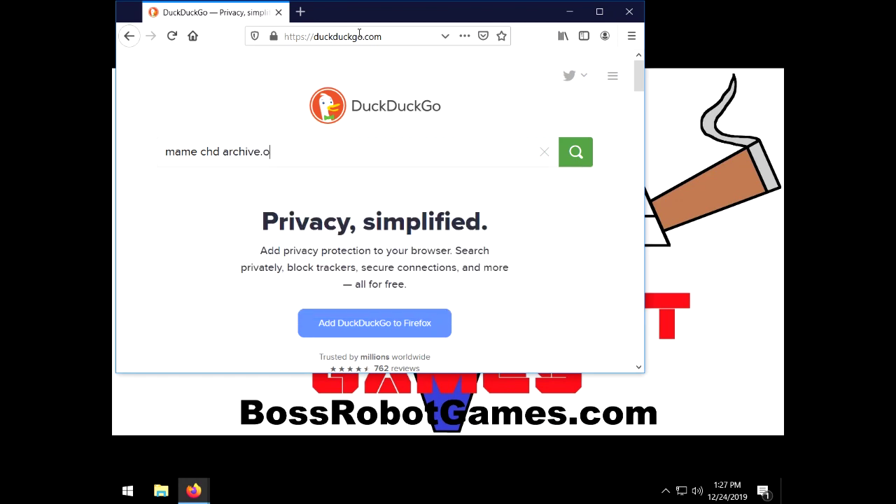
key(Return)
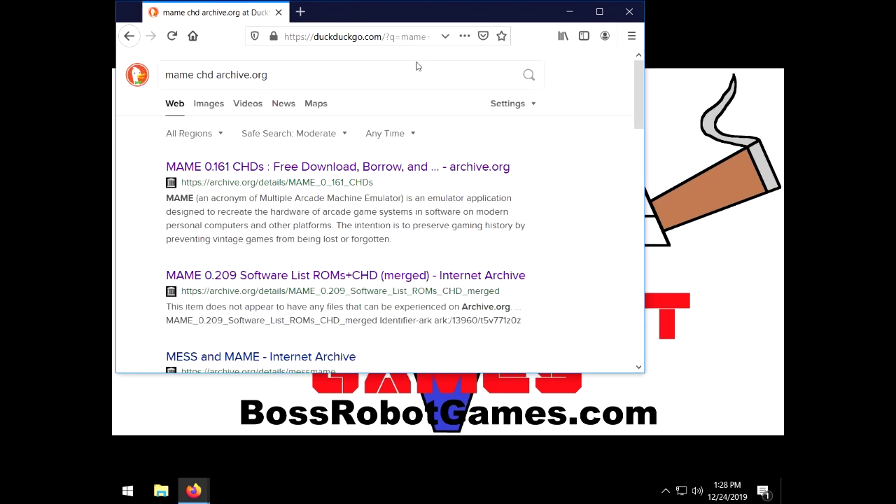
Step: Open the MESS and MAME Internet Archive search result and maximize the browser window
scroll(410, 138, down, 4)
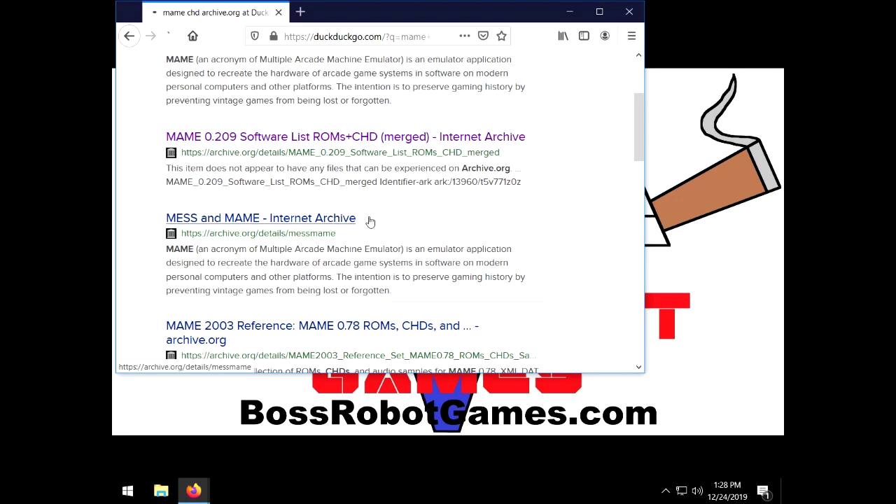
click(333, 217)
scroll(380, 220, down, 3)
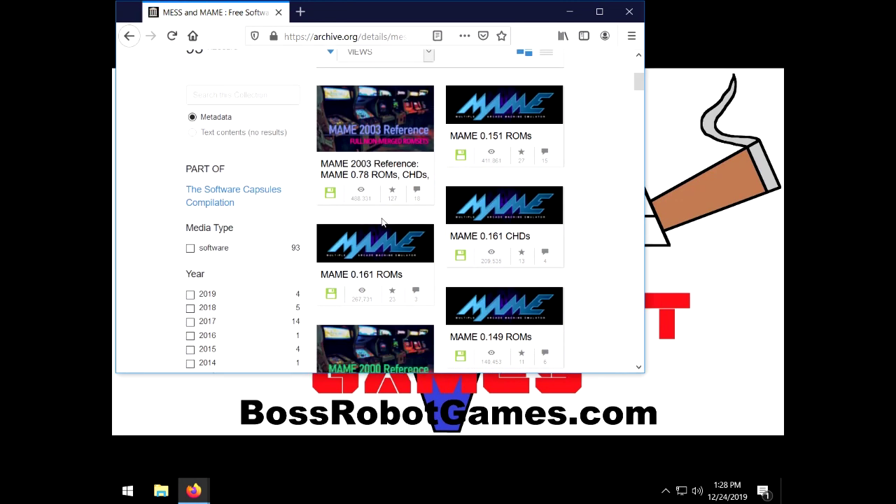
click(600, 11)
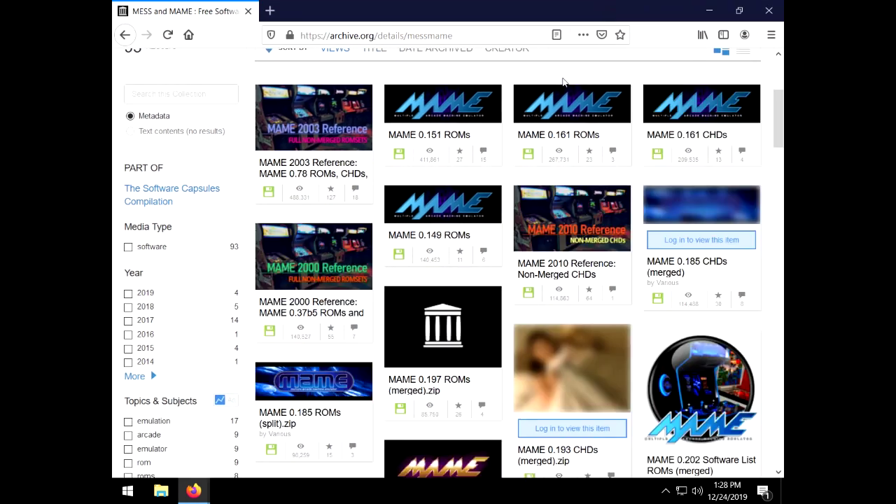
Step: Find "chd" in the MESS and MAME collection and open the MAME 2003 Reference: MAME 0.78 ROMs, CHDs, and Samples item
key(ctrl+f)
text(chd)
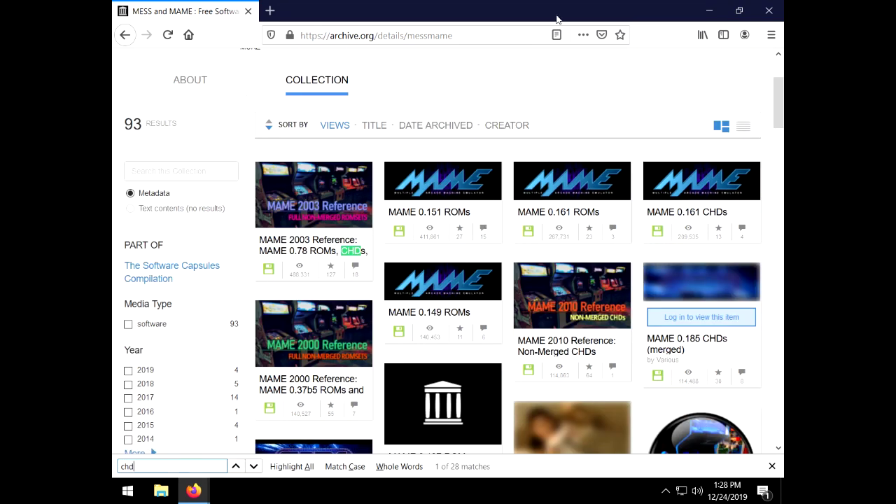
click(313, 247)
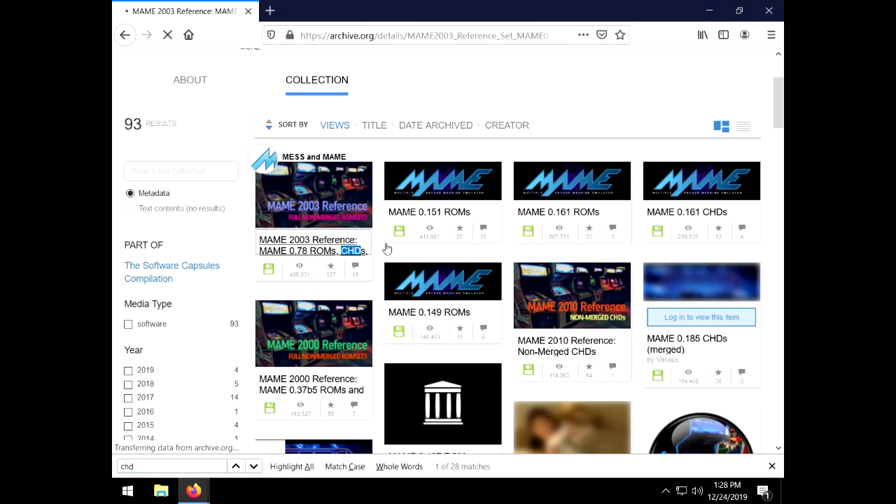
scroll(441, 276, down, 3)
scroll(441, 276, down, 3)
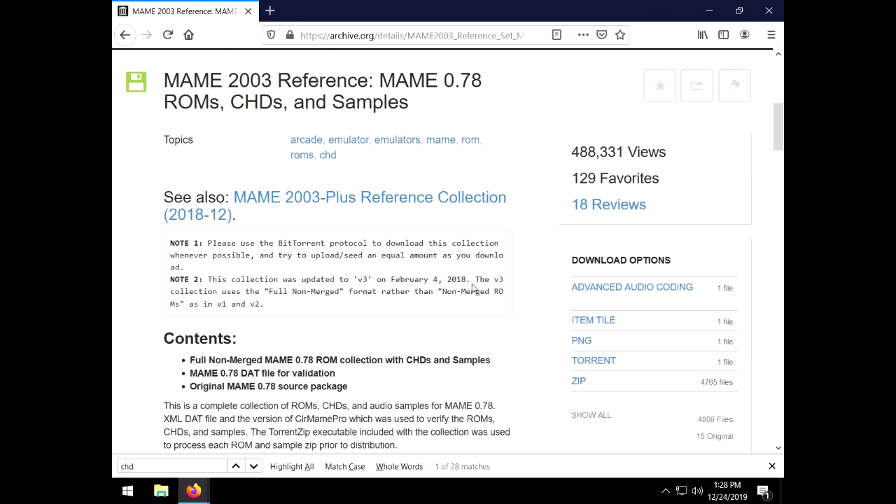
Step: Show all files of the MAME 2003 Reference item and view the contents of the original MAME 078 source zip
click(592, 270)
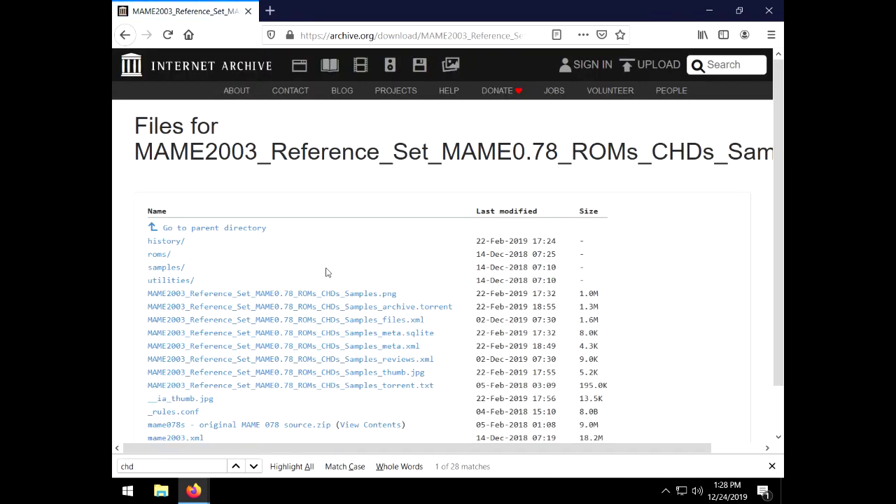
scroll(369, 286, down, 2)
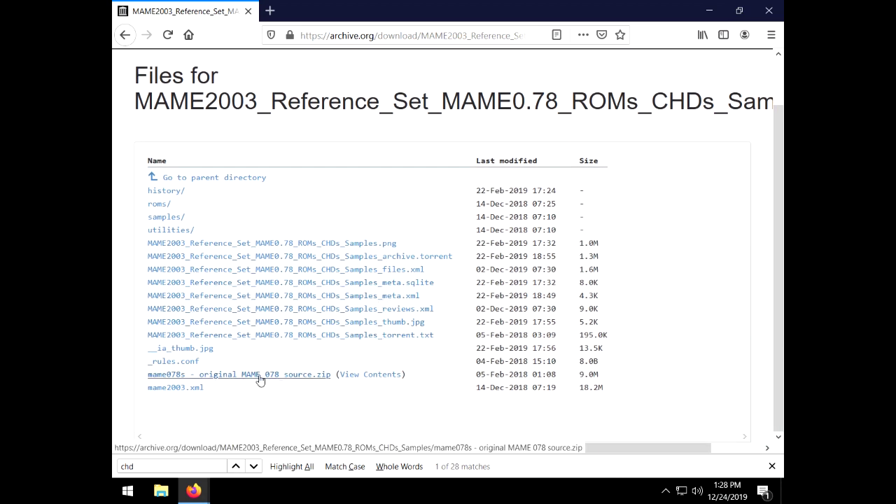
click(353, 375)
Step: Return to the MESS and MAME collection, advance to the third "chd" match, and open the MAME 0.161 CHDs item
double_click(126, 35)
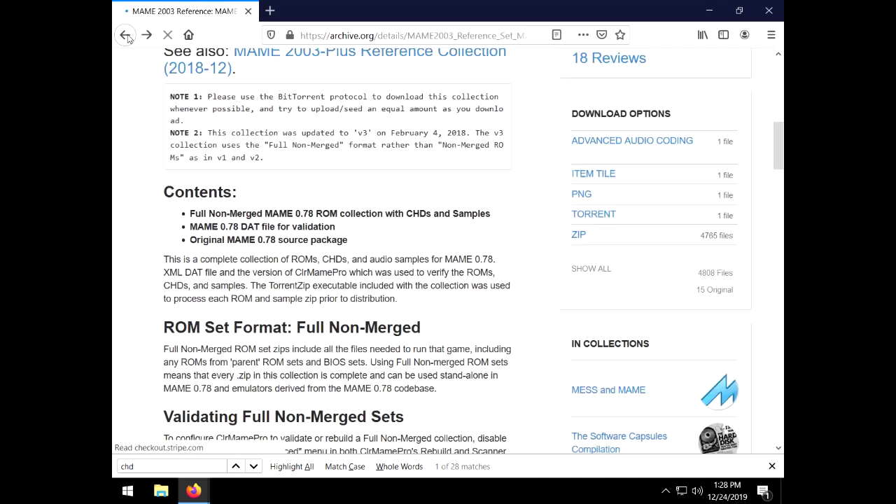
click(126, 34)
click(254, 467)
click(254, 467)
click(690, 211)
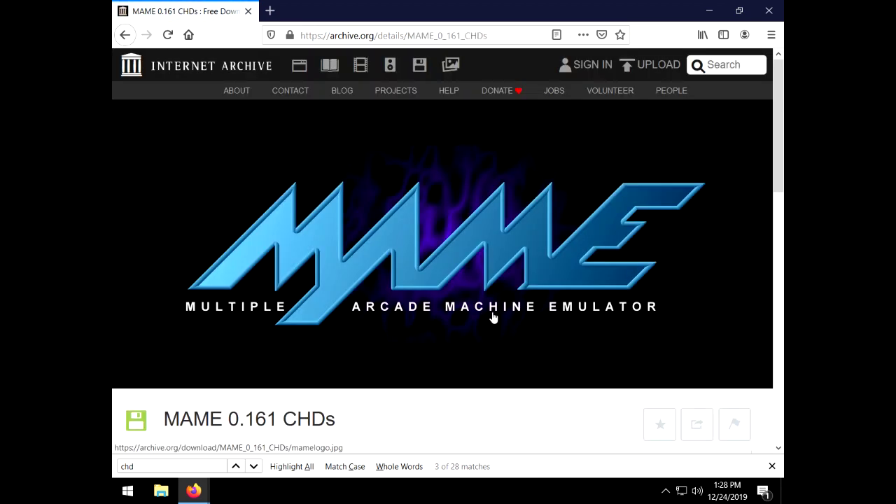
Step: Show all MAME 0.161 CHDs files, view the contents of MAME_0.161_CHDs.tar, and search its listing for "sfrushrk"
scroll(506, 320, down, 5)
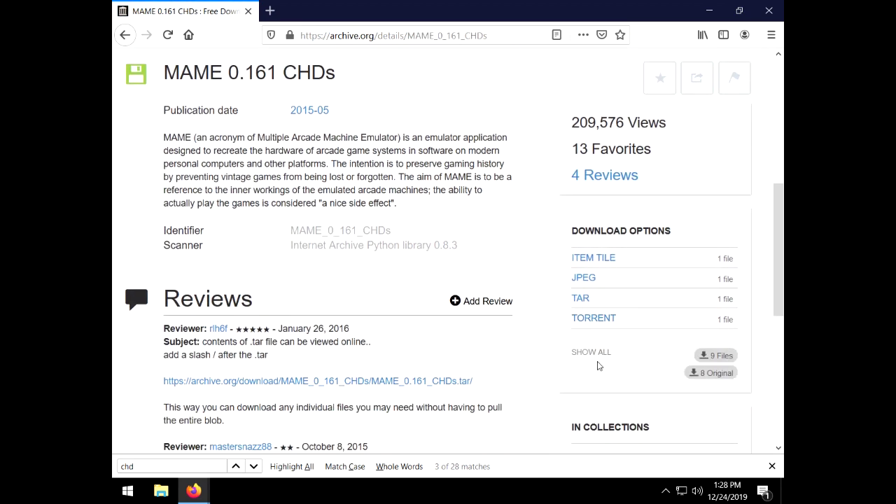
click(592, 352)
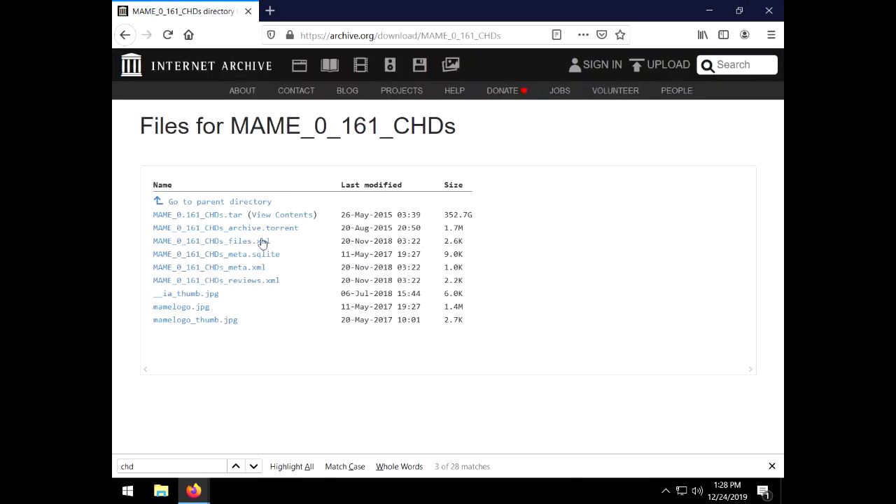
click(285, 218)
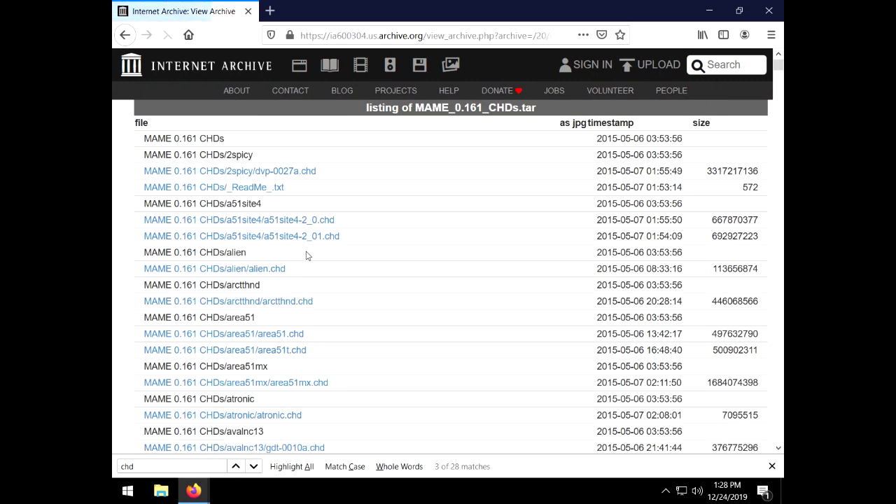
key(ctrl+f)
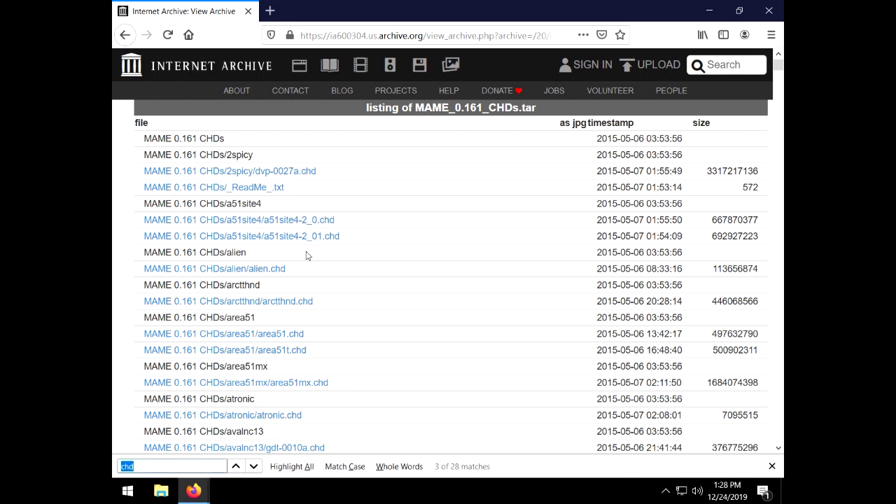
text(sfrushrk)
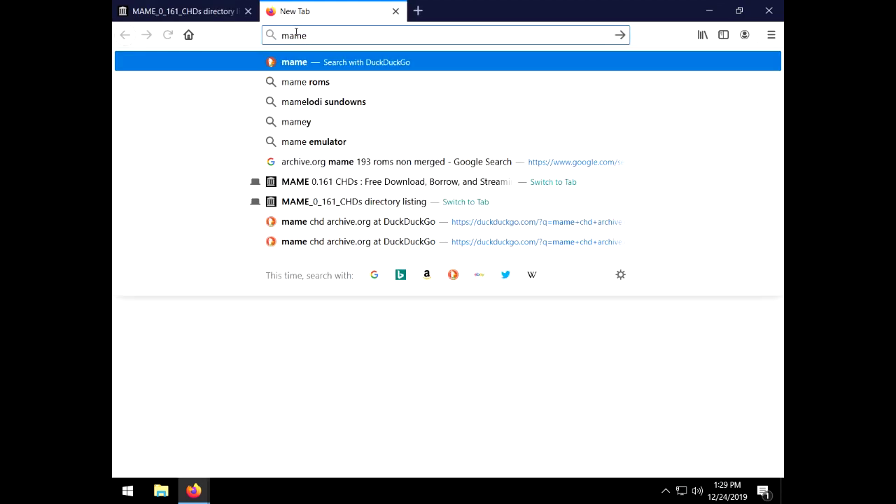
Step: Search DuckDuckGo for "mame .161" in a new tab and open the mamedev.org Previous Releases page
text(.161)
key(Return)
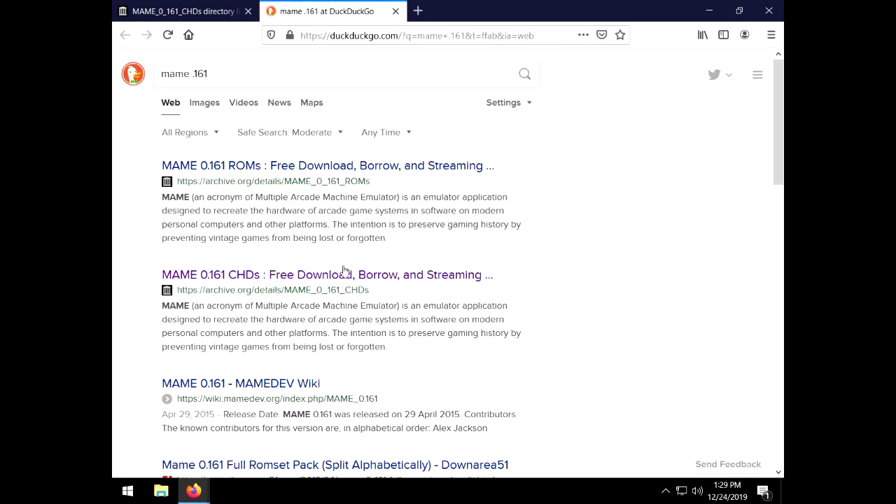
scroll(416, 254, down, 10)
click(415, 253)
Step: Find ".161" in the MAME previous releases list and examine the Windows binaries around version 0.161
scroll(404, 252, down, 3)
key(ctrl+f)
text(.161)
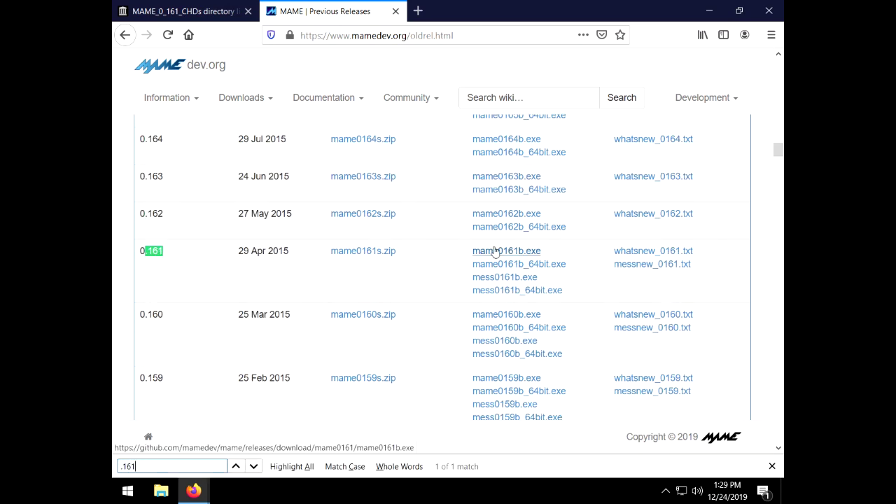
scroll(495, 252, up, 5)
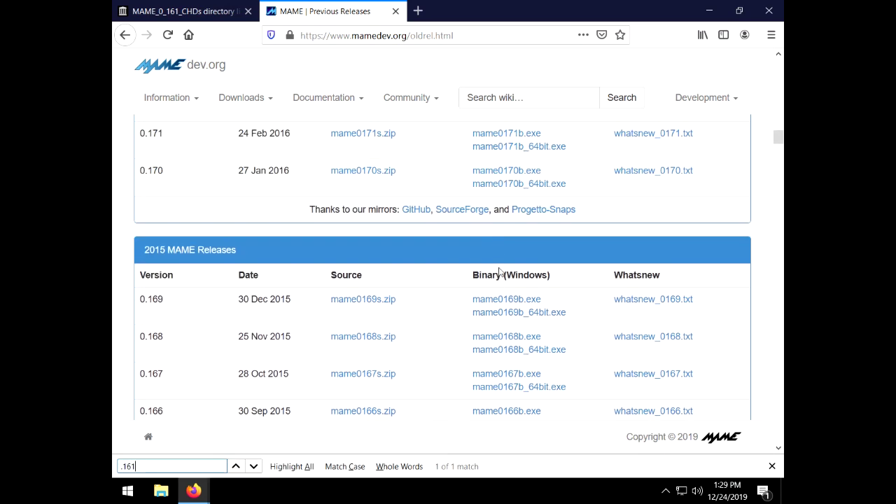
scroll(501, 252, down, 5)
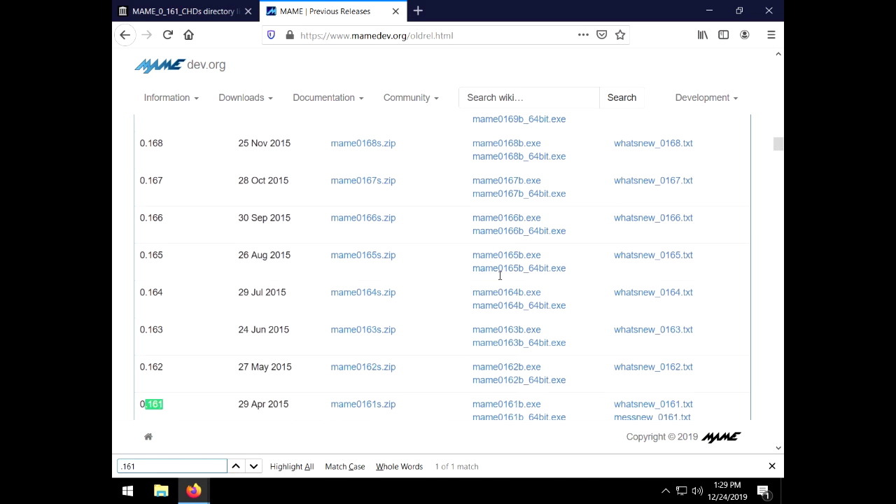
Step: Minimize Firefox, open the roms folder inside mame0193, and view the sfrushrk CHD subfolder and the sfrushrk ROM zip
click(709, 10)
double_click(292, 90)
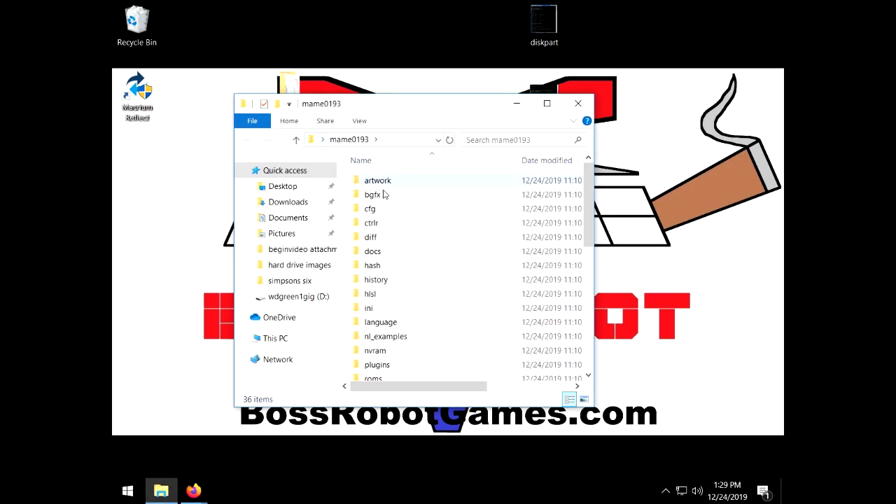
scroll(405, 293, down, 1)
double_click(378, 347)
click(393, 197)
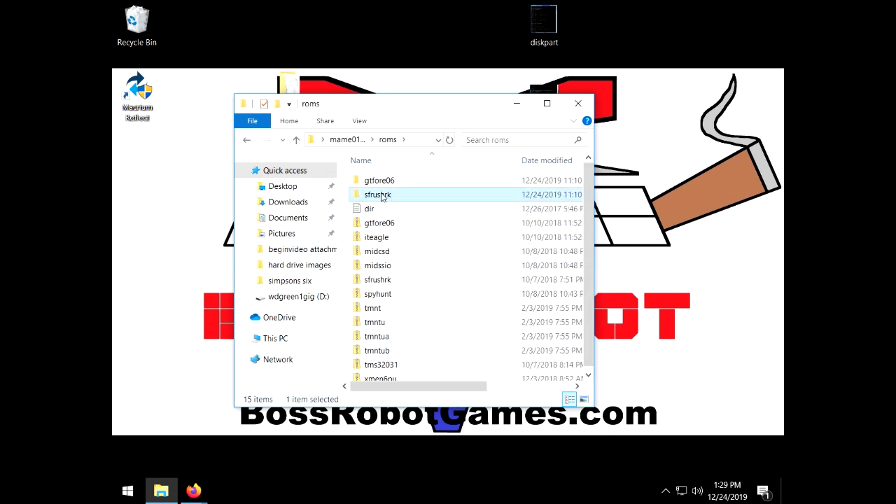
double_click(393, 197)
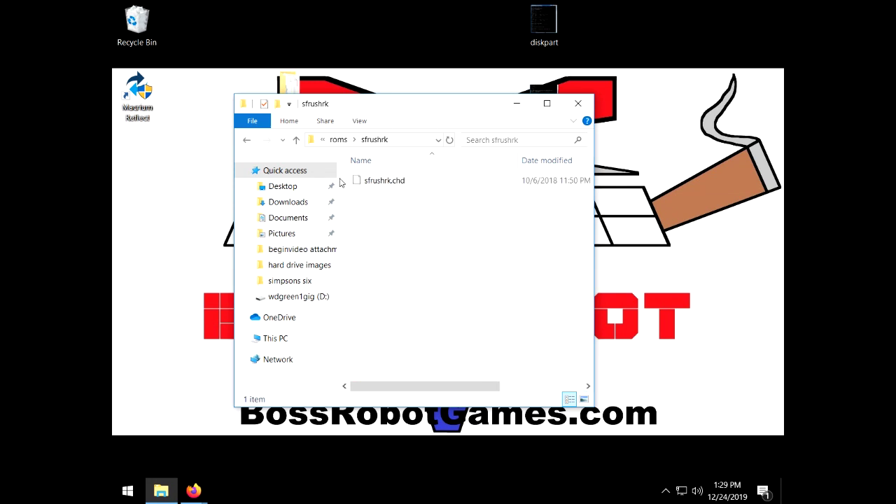
click(297, 140)
click(391, 275)
Step: Launch mame64 from the mame0193 folder and start San Francisco Rush: The Rock
click(296, 140)
scroll(409, 343, down, 5)
scroll(408, 344, down, 1)
click(384, 252)
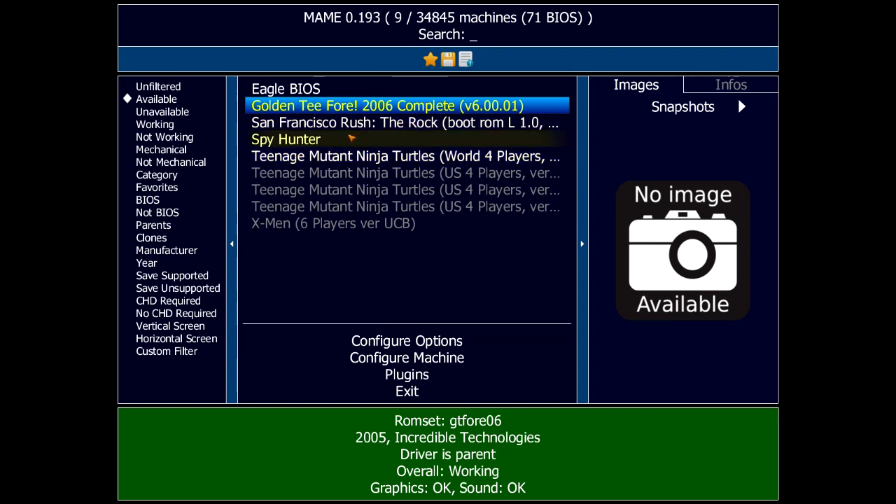
double_click(350, 123)
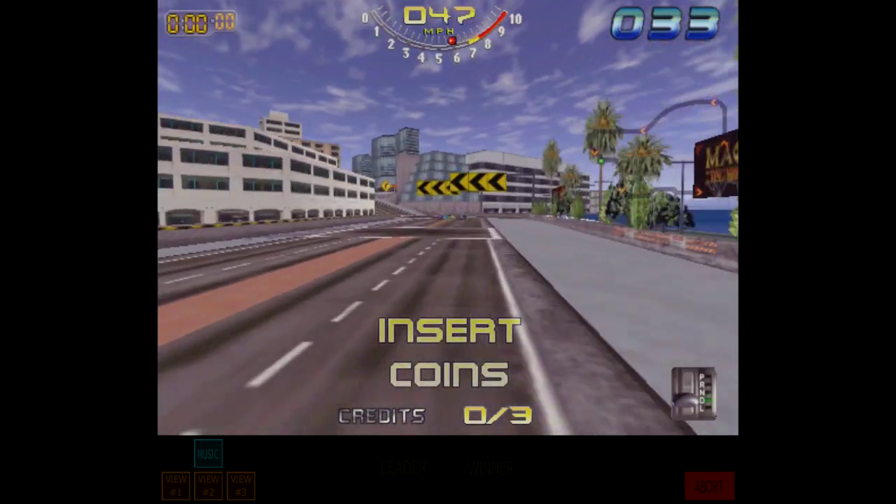
Step: Insert four coins in San Francisco Rush: The Rock, and exit the game and MAME
key(5)
key(5)
key(5)
key(5)
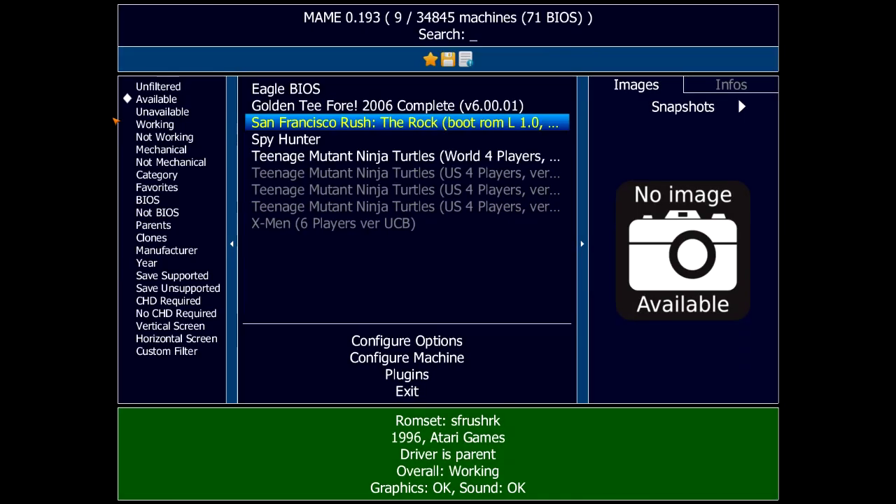
key(Escape)
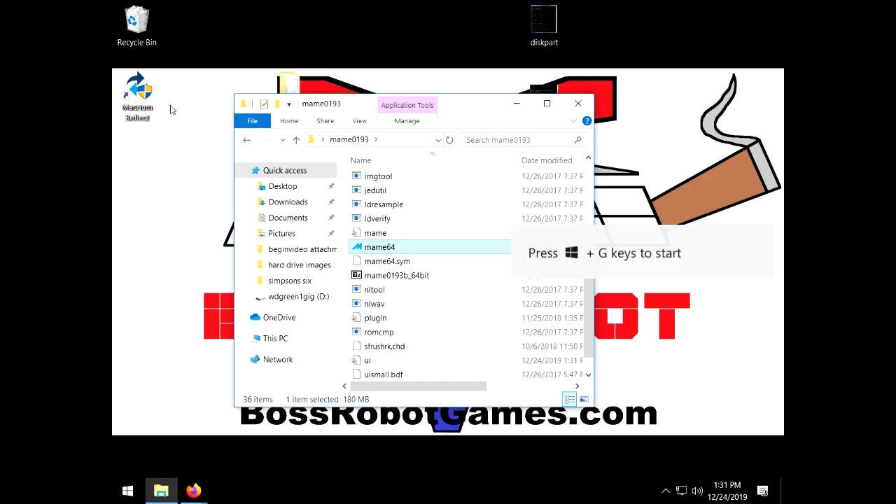
Step: Open the roms folder and view the contents of its sfrushrk subfolder
double_click(374, 276)
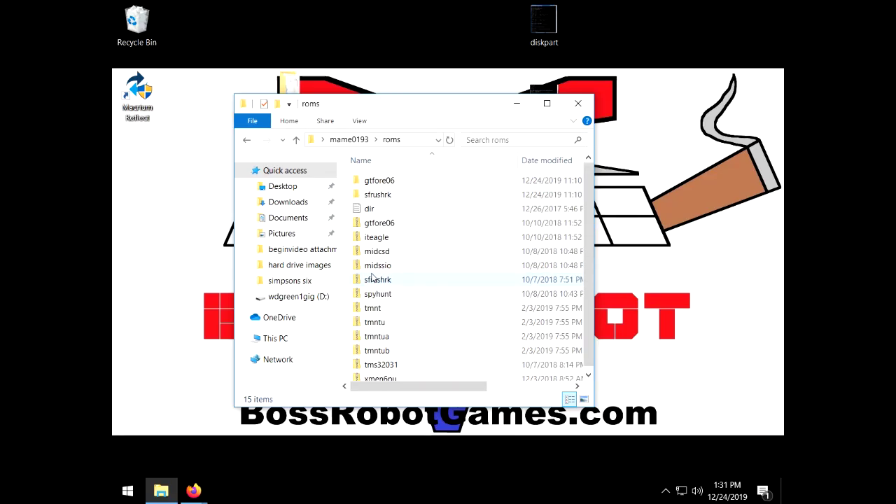
double_click(383, 190)
key(alt+Left)
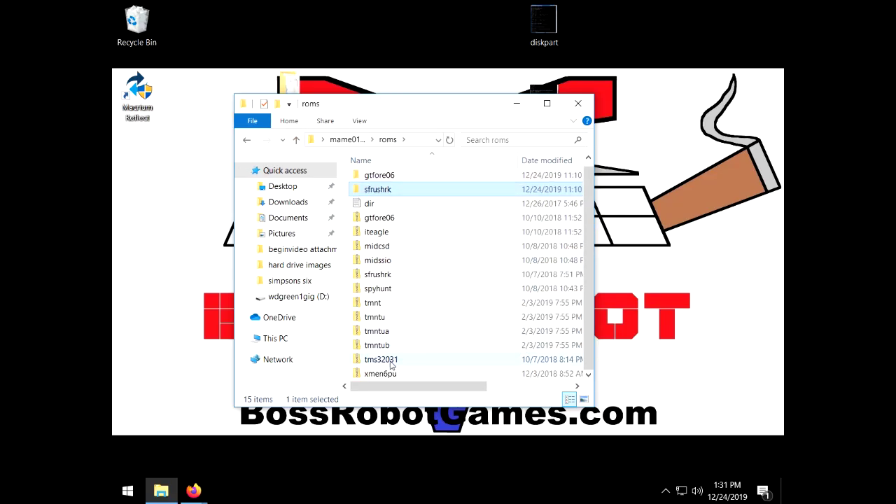
Step: Return to the mame0193 folder, select sfrushrk.chd, and go up to the Desktop folder
key(alt+Left)
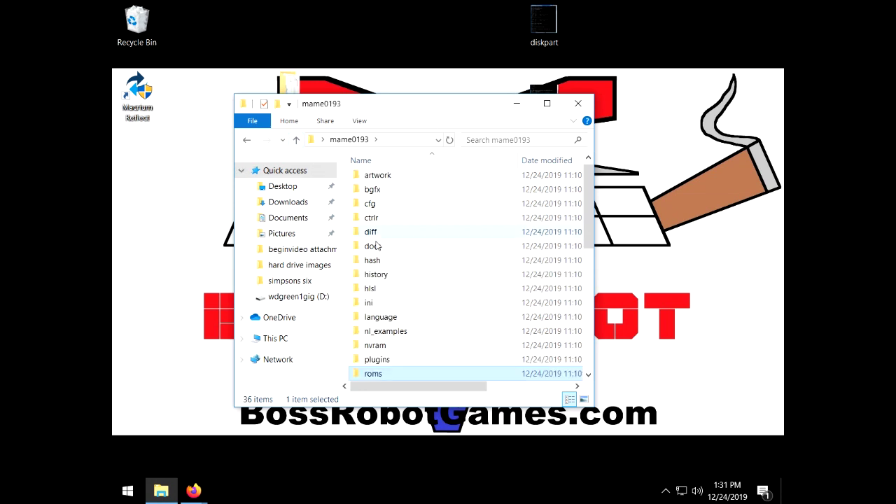
scroll(382, 267, down, 5)
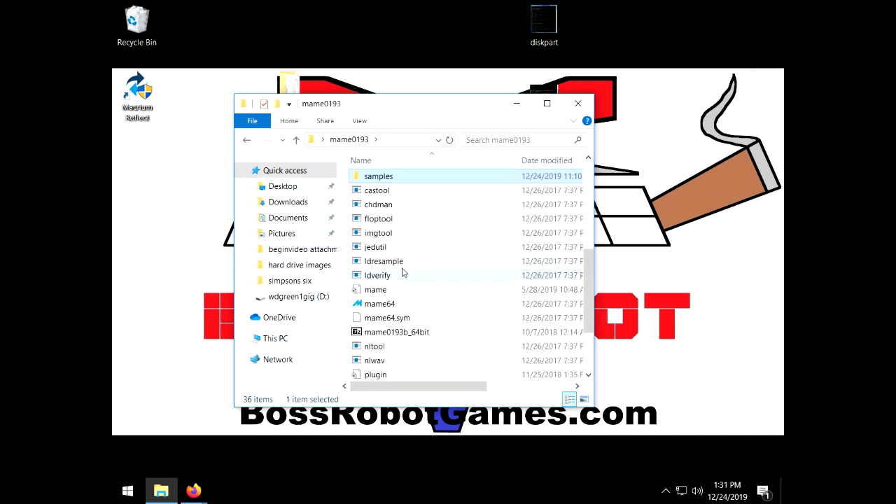
key(s)
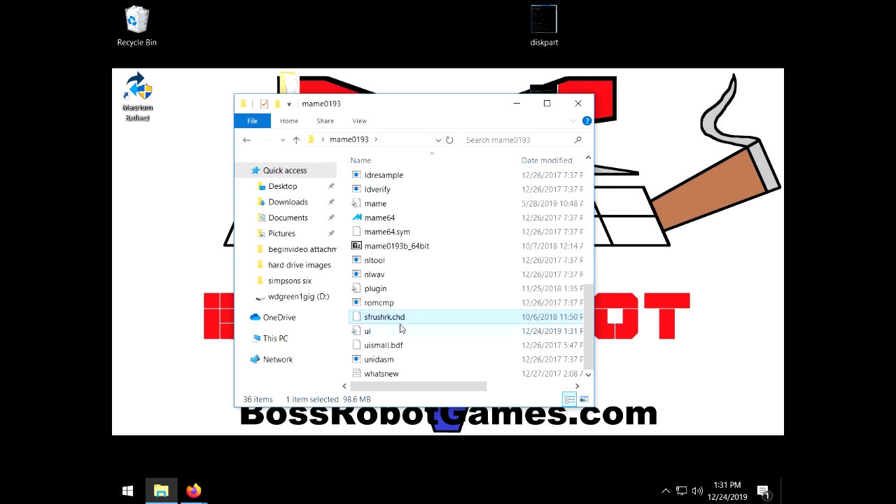
click(295, 142)
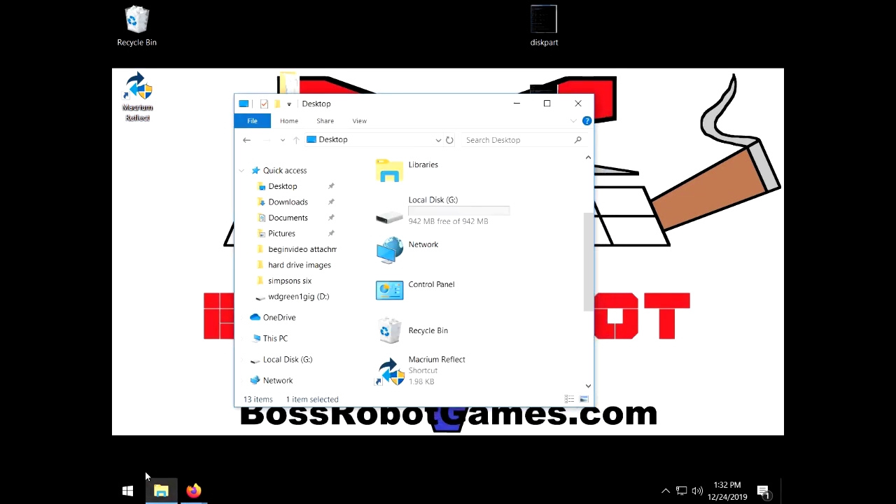
Step: Open the Windows Disk Management utility, check which disk number holds drive (G:), and minimize the utility
click(128, 492)
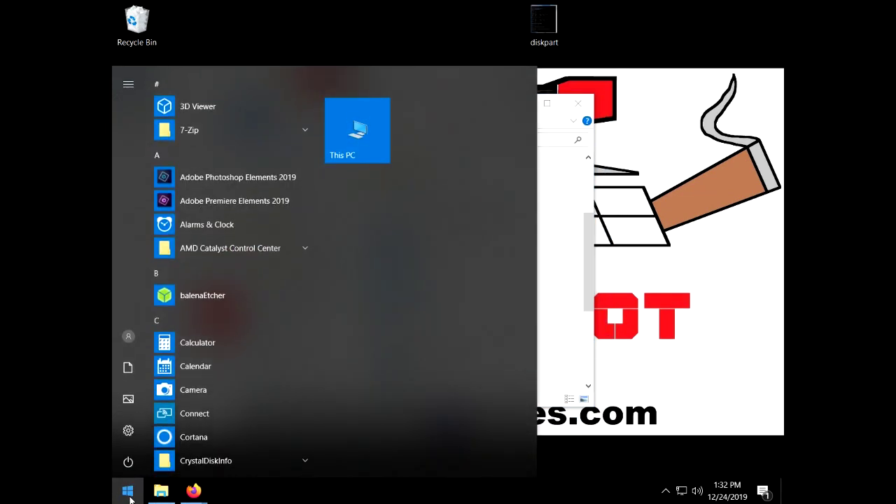
text(disk)
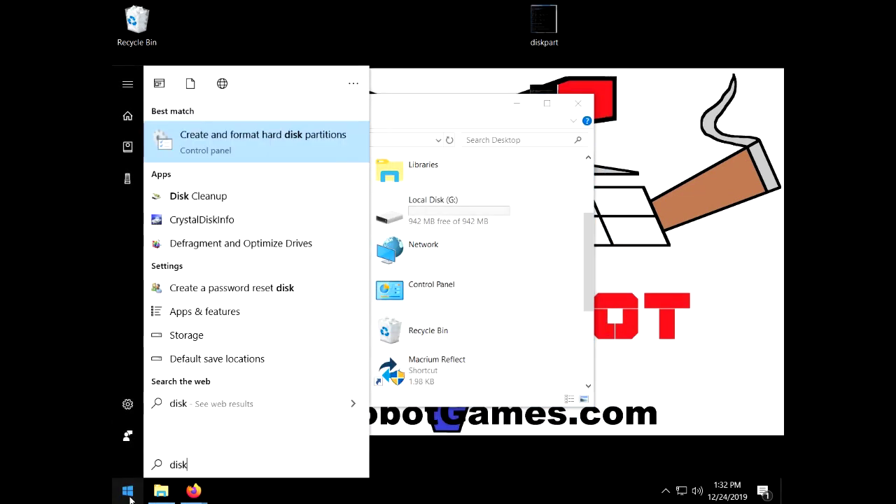
click(293, 137)
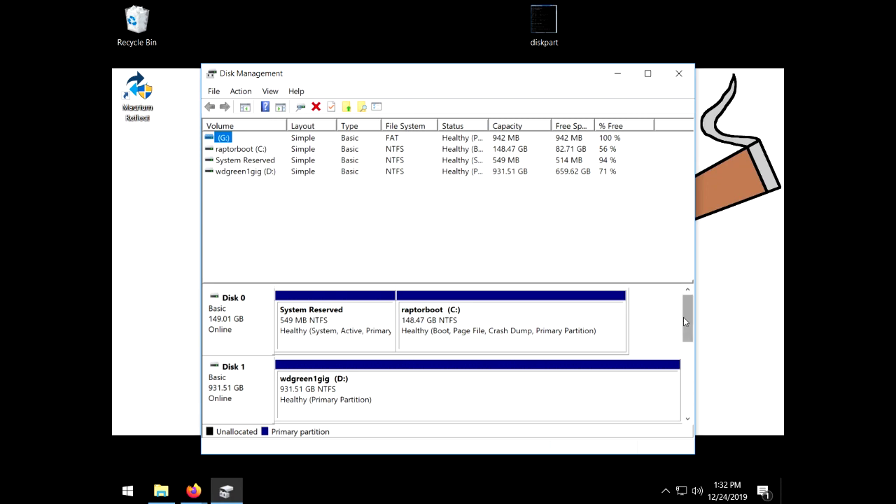
drag(684, 320, 692, 379)
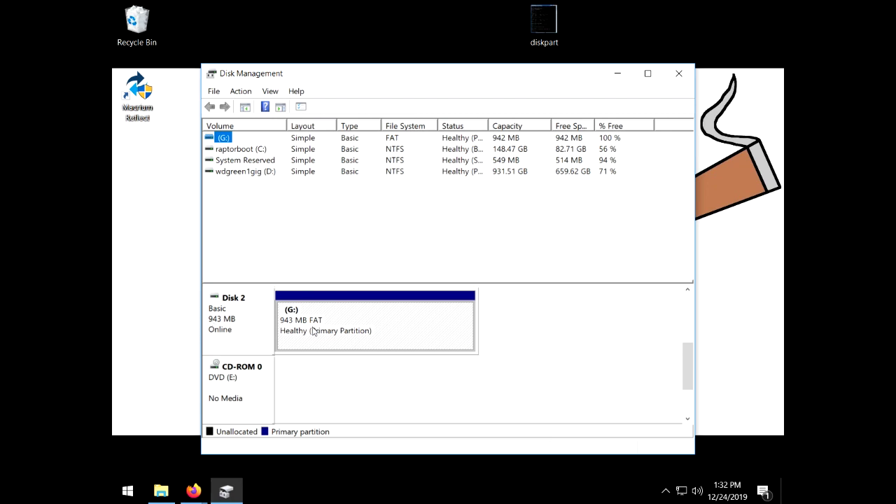
click(617, 74)
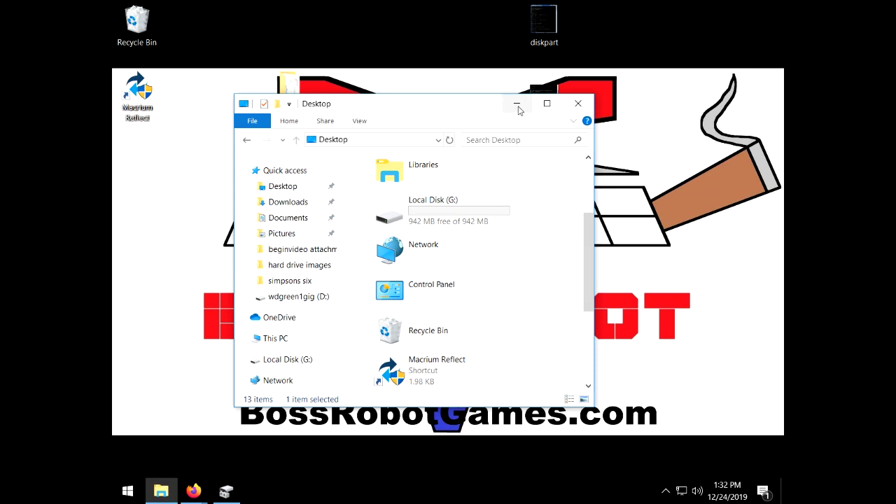
Step: Close the Desktop folder window, and in Firefox examine the Killer Instinct Project guide on imaging and restoring hard drives with CHDMAN
click(578, 105)
click(193, 491)
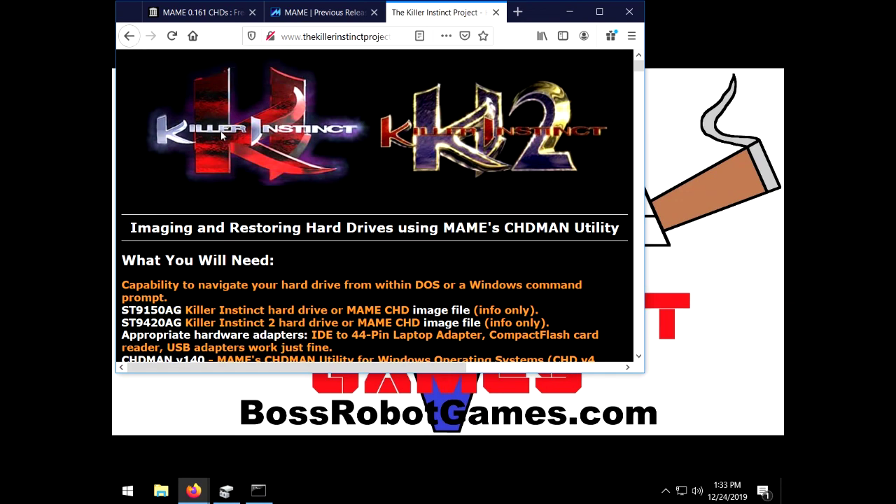
scroll(224, 164, down, 10)
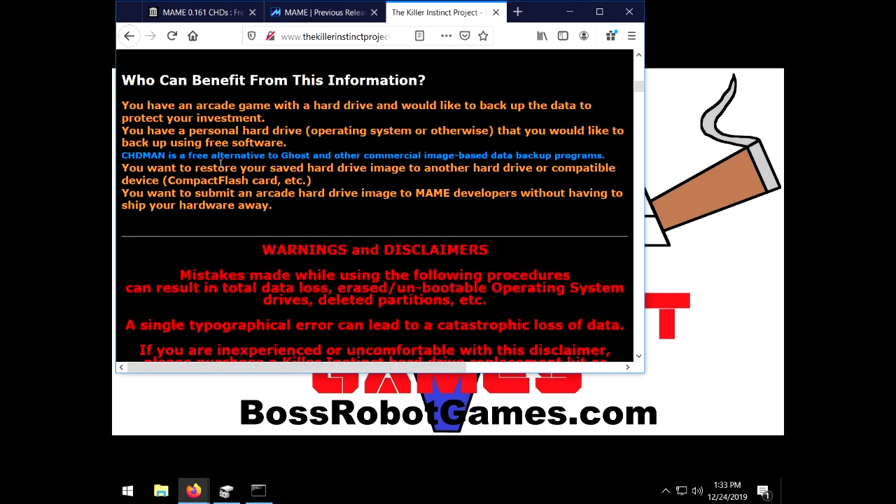
scroll(222, 166, down, 8)
scroll(220, 166, down, 15)
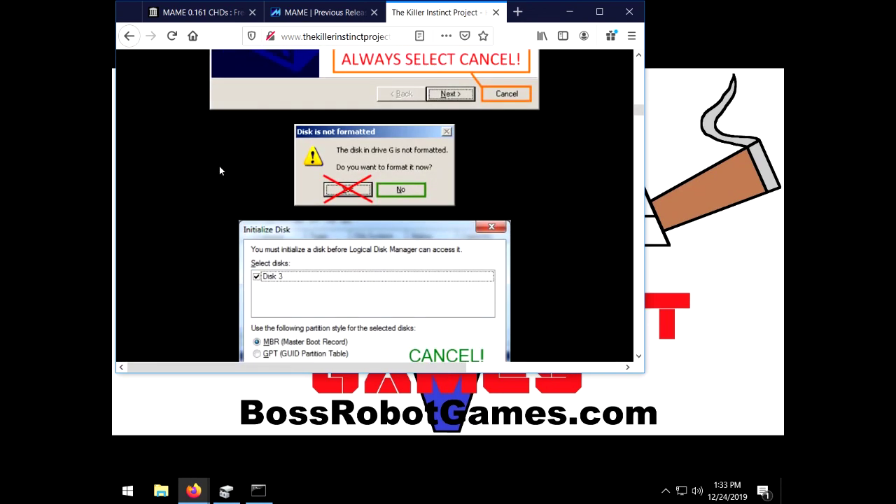
scroll(218, 167, down, 10)
scroll(219, 170, down, 5)
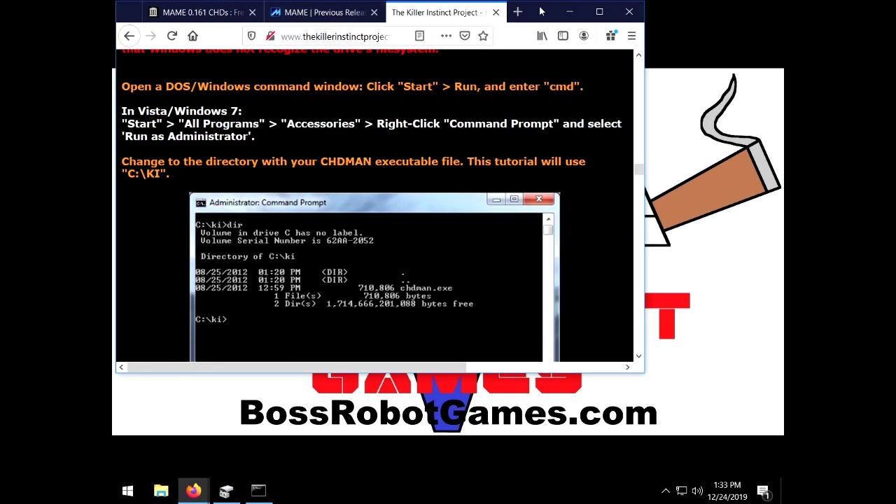
drag(543, 12, 607, 36)
click(630, 40)
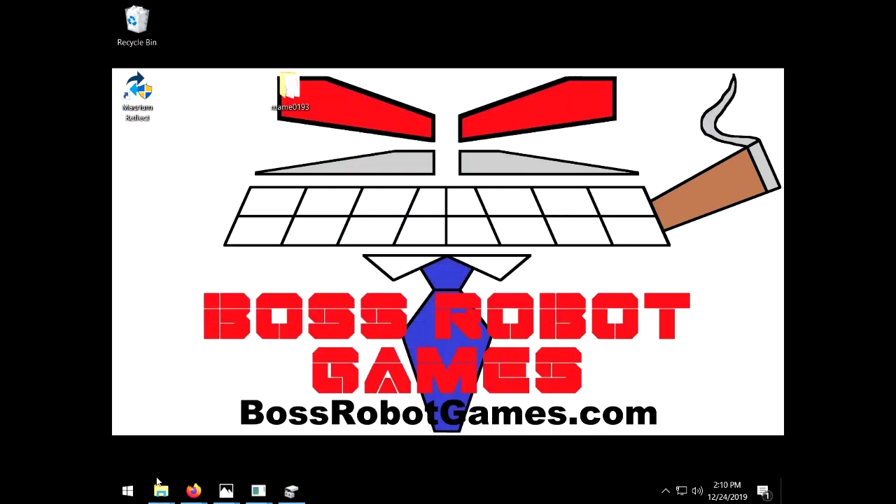
Step: Search Windows for cmd and run Command Prompt as administrator, allowing it to make changes
right_click(128, 492)
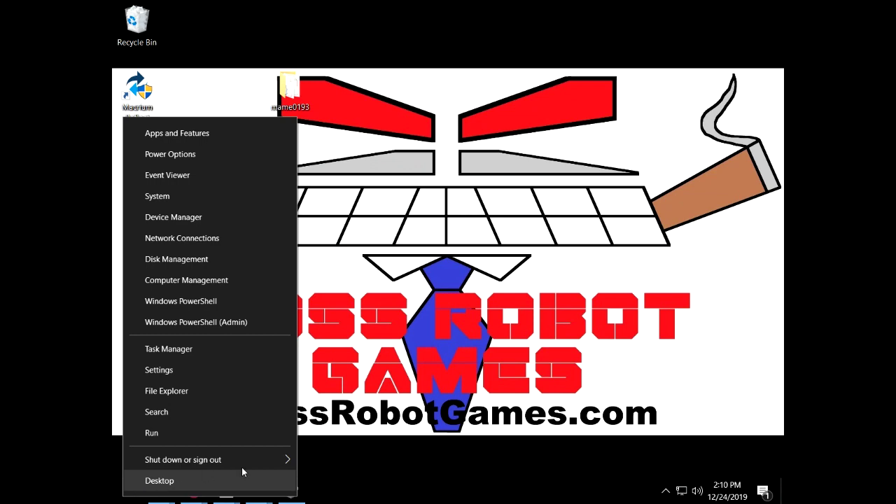
click(364, 454)
click(126, 490)
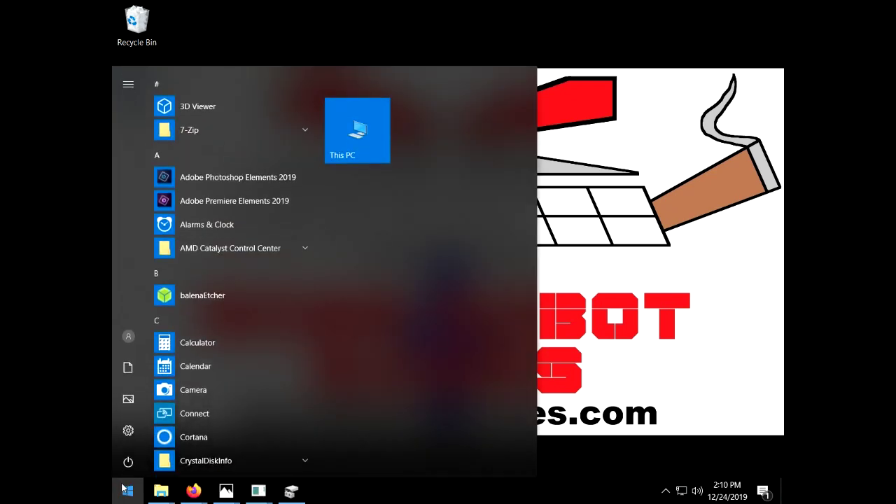
text(cmd)
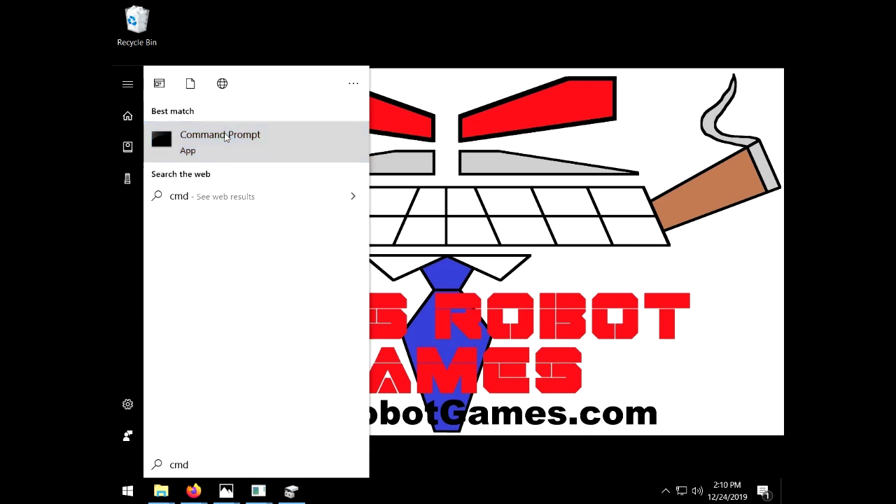
right_click(226, 138)
click(253, 146)
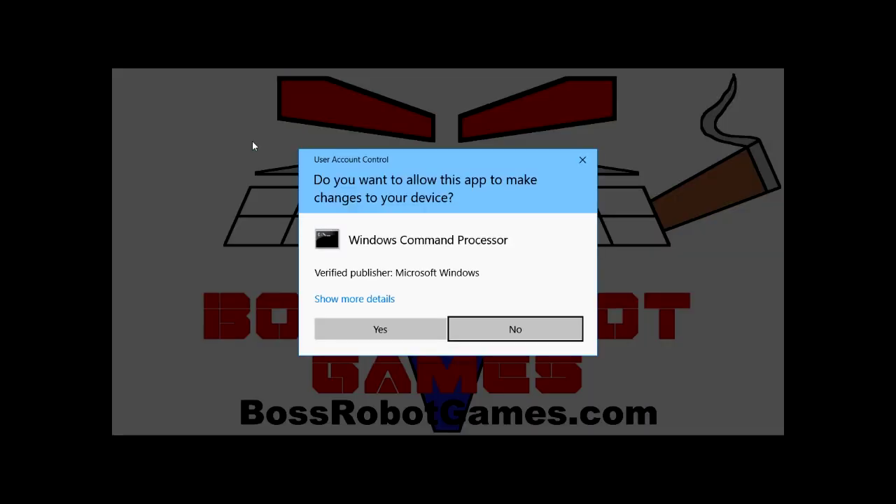
click(375, 326)
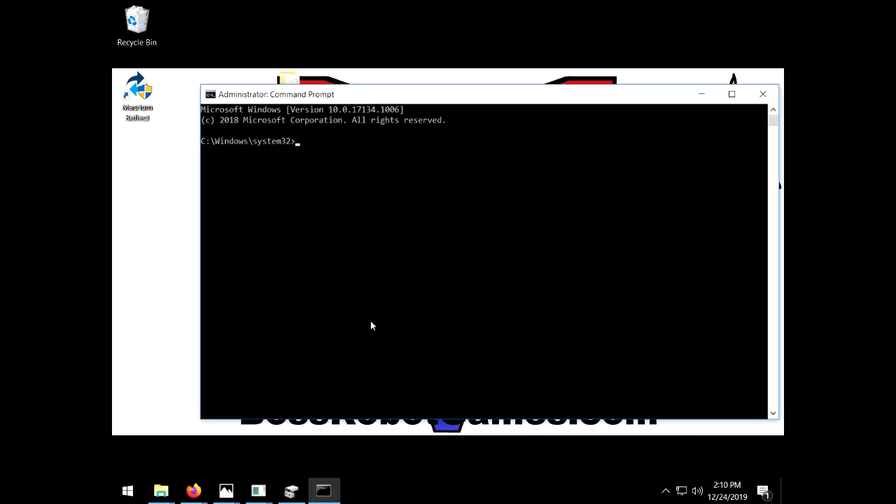
Step: Move the Command Prompt window clear of the mame0193 desktop folder, and copy that folder's full path
drag(359, 98, 350, 150)
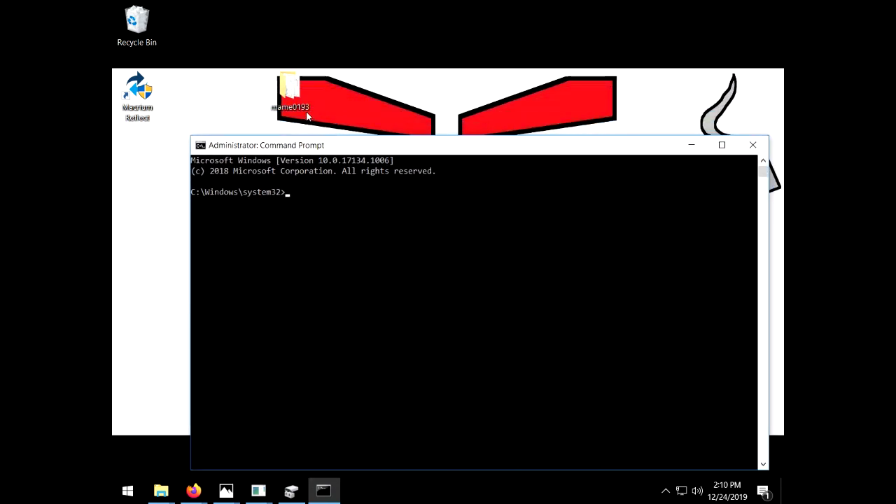
double_click(290, 91)
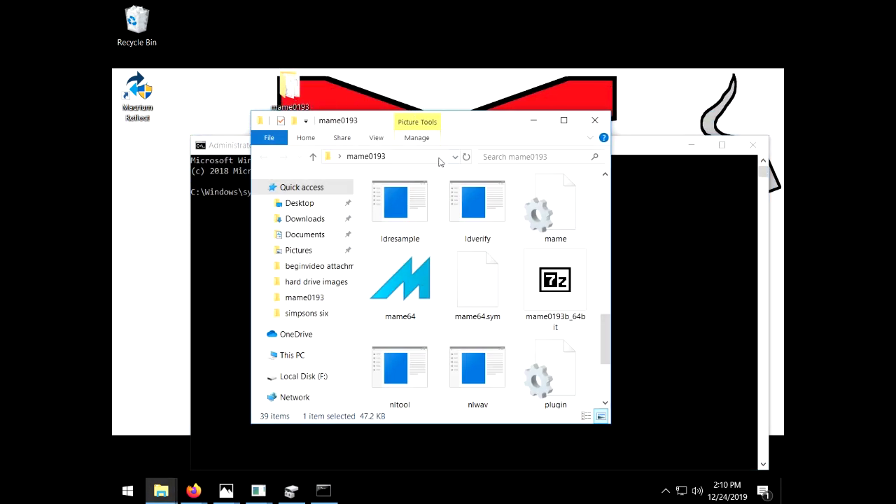
click(424, 160)
right_click(405, 160)
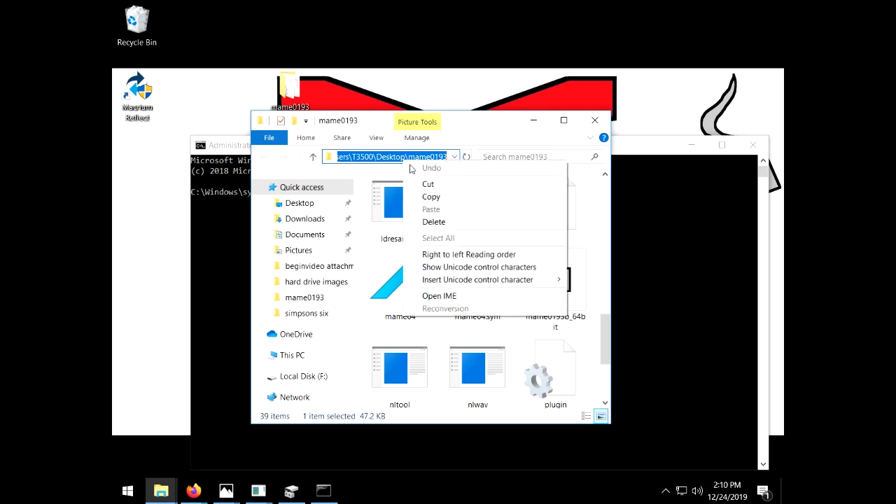
click(431, 197)
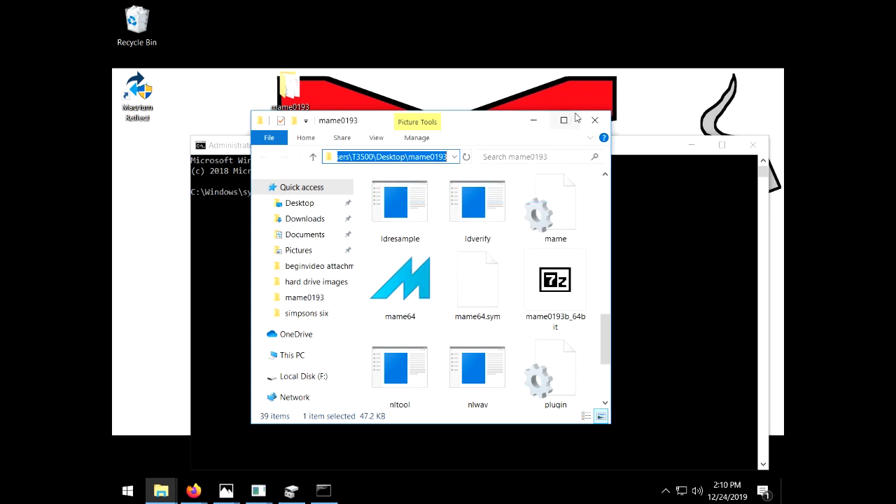
click(541, 123)
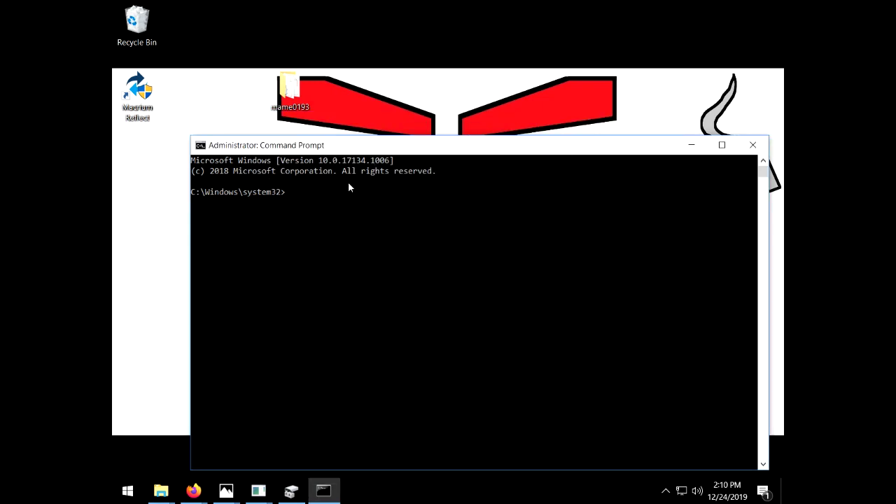
Step: Change the Command Prompt directory to the copied mame0193 path with cd, and run chdman to list its commands
click(306, 193)
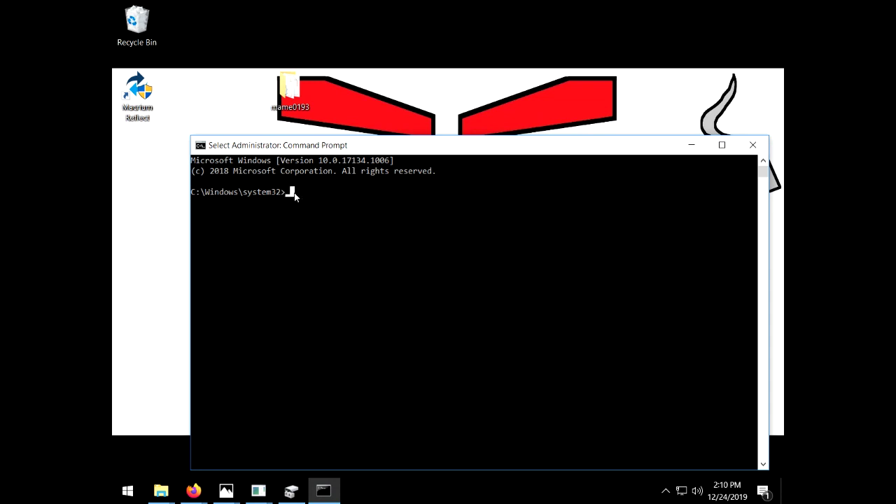
click(288, 193)
text(cd)
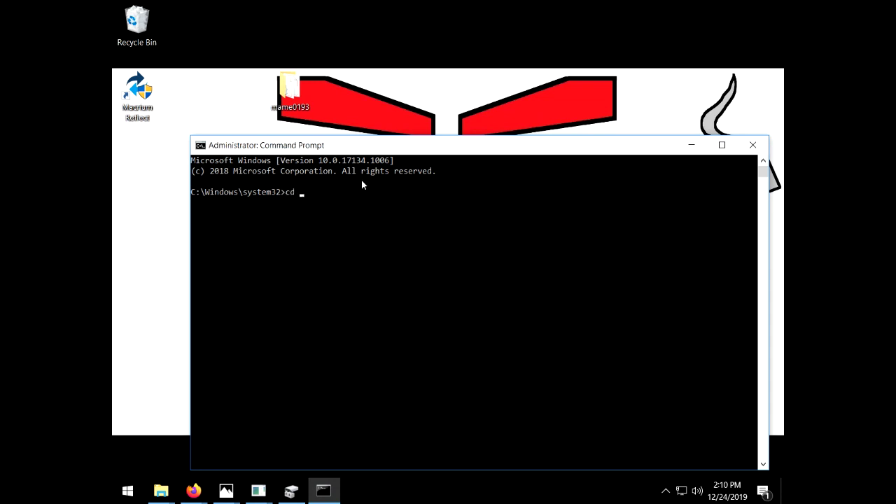
key(ctrl+v)
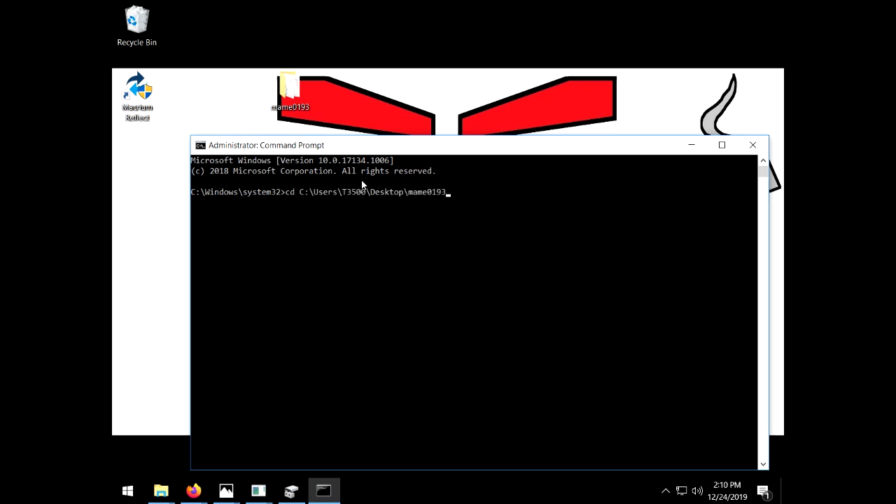
key(Return)
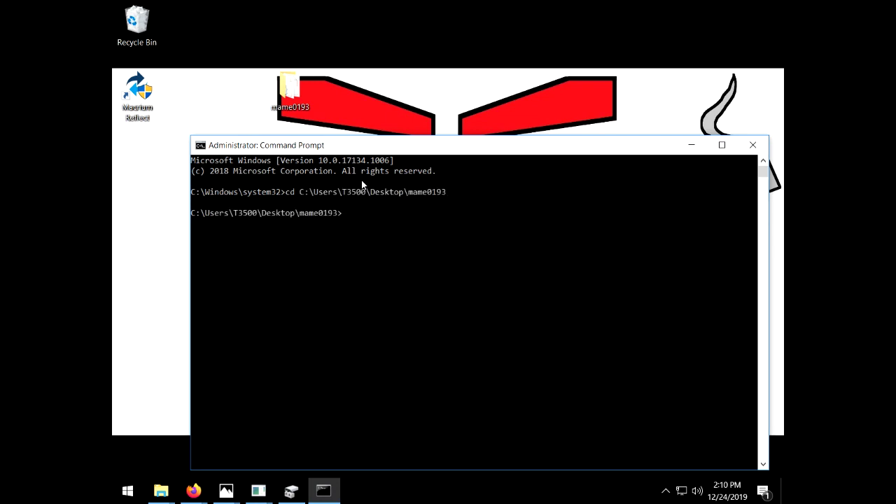
text(chdman)
key(Return)
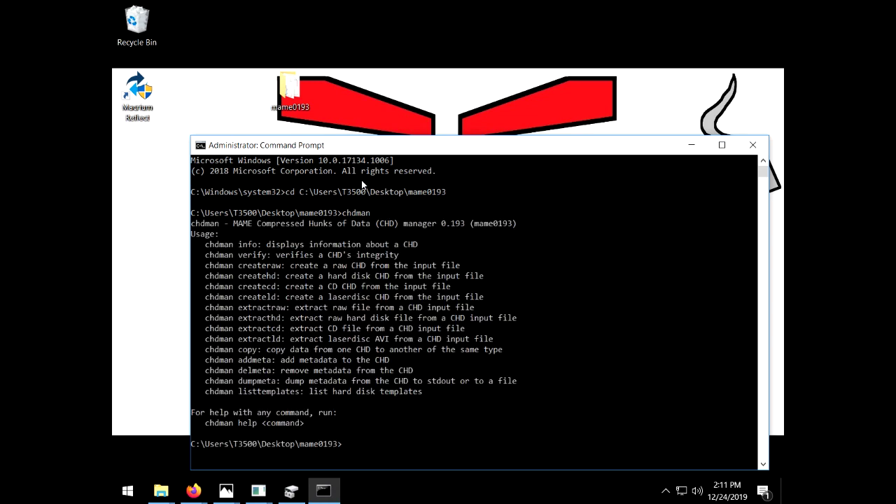
Step: Bring up the chdman.JPG reference image in Photos, and search Windows for cmd
click(226, 491)
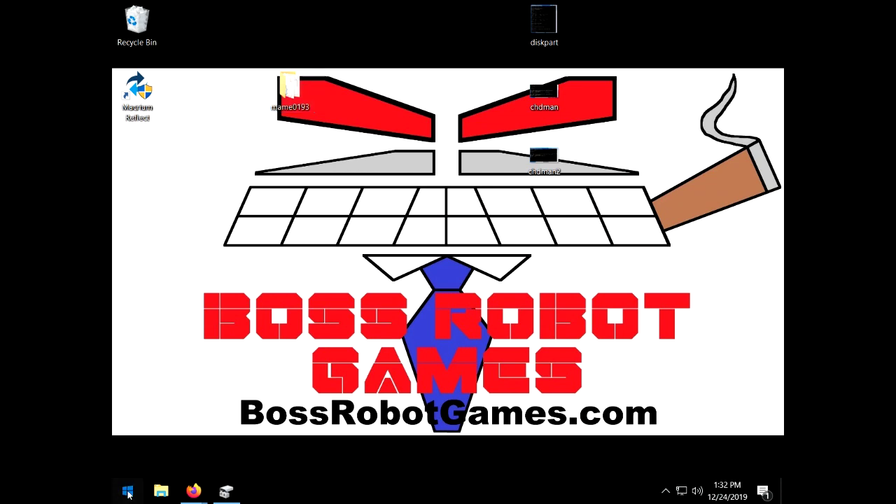
click(128, 494)
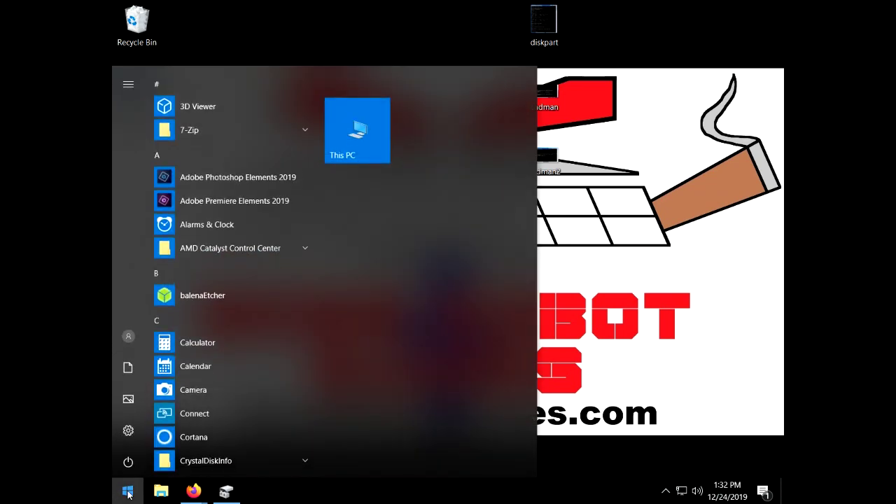
text(cn)
key(BackSpace)
text(md)
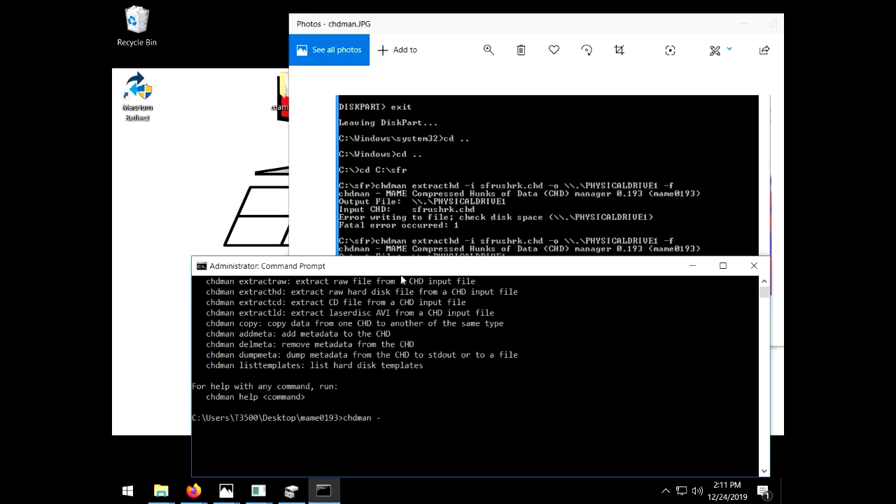
Step: Compose the command chdman -extracthd -i sfrushrk.chd -o \\.\PHYSICALDRIVE in Command Prompt, without running it
text(extracthd -i  sfrushrk.chd -o)
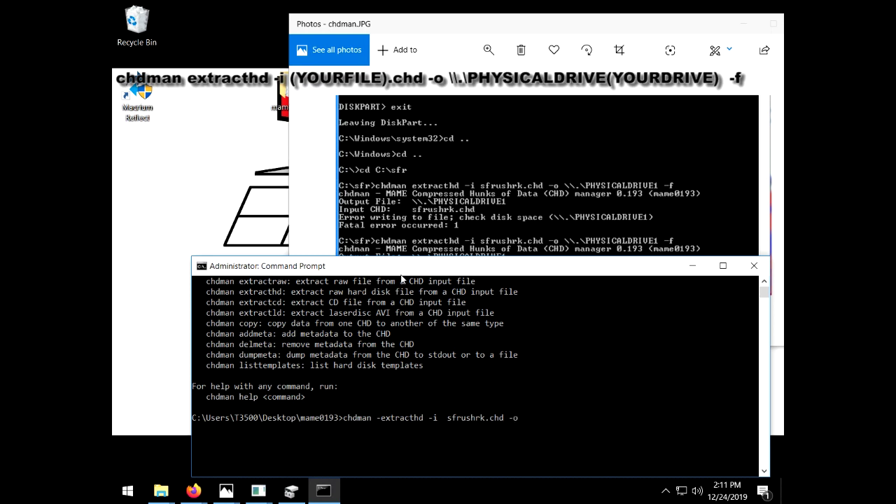
text(\\.\PHYSICALDRIVE)
Step: Switch to Disk Management, refresh the disk list, check the disk number of drive (F:), and return to Command Prompt
click(267, 496)
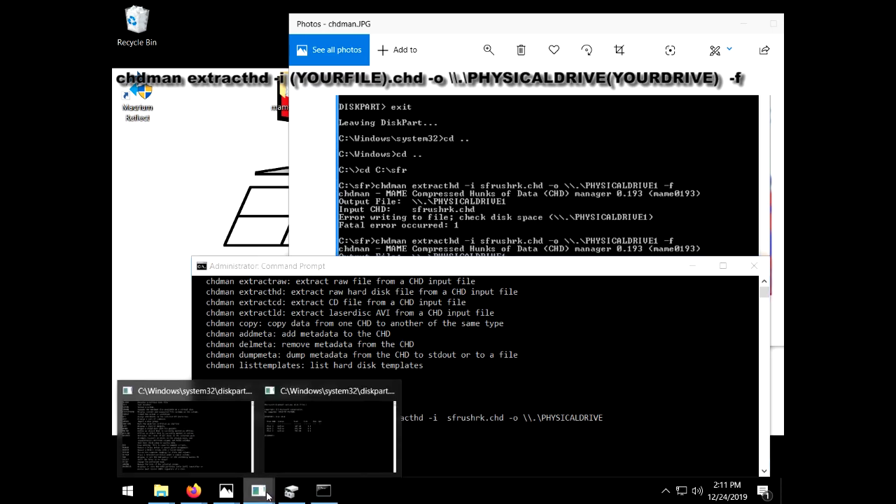
click(291, 492)
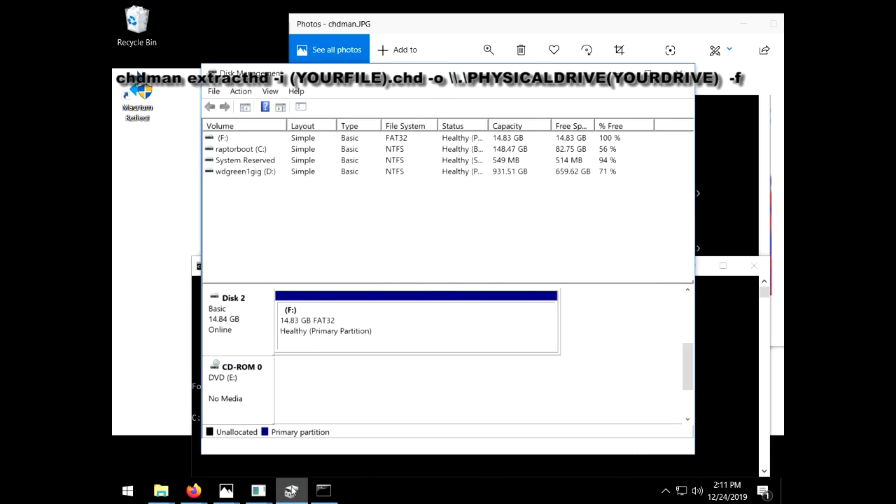
click(241, 92)
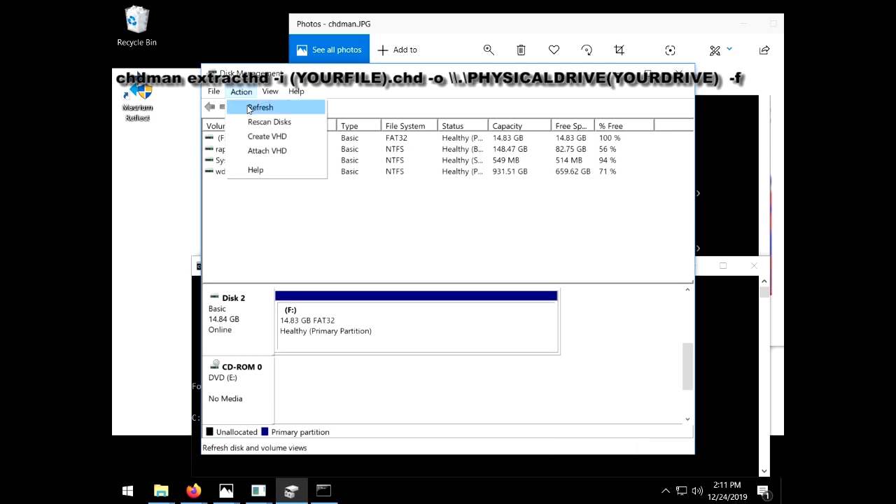
click(249, 110)
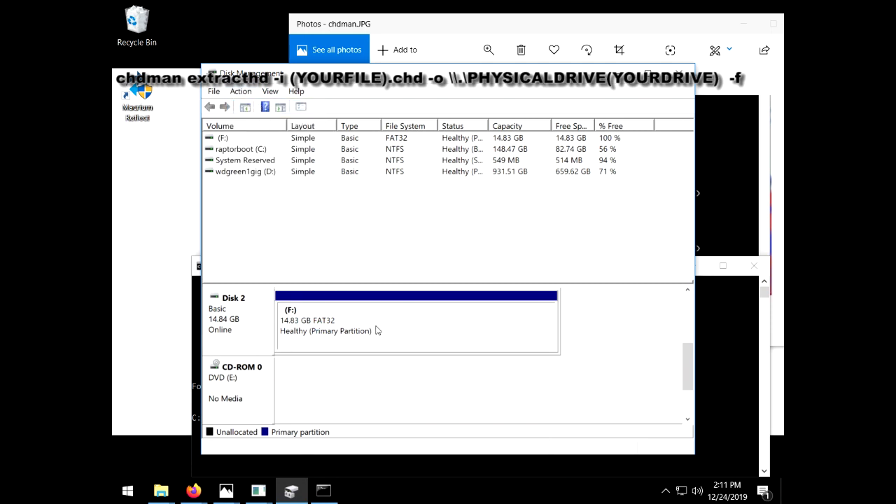
mouse_move(692, 362)
mouse_down()
mouse_move(693, 343)
mouse_move(694, 363)
mouse_up()
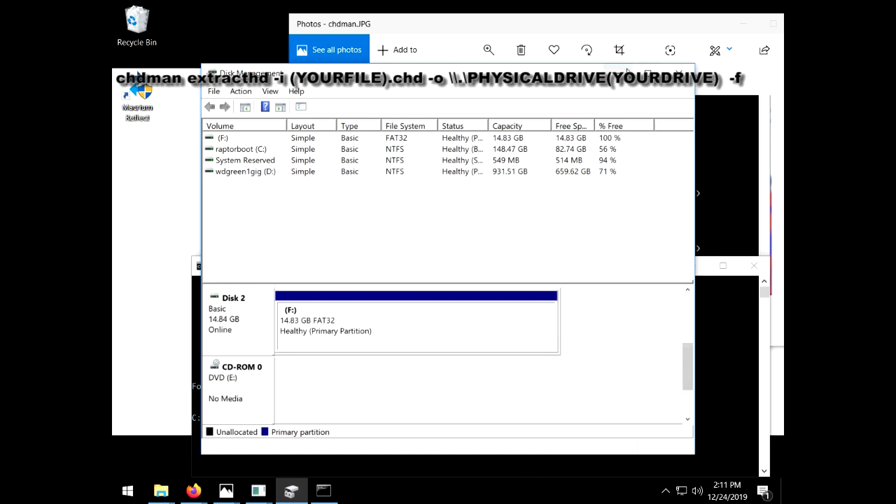
click(625, 72)
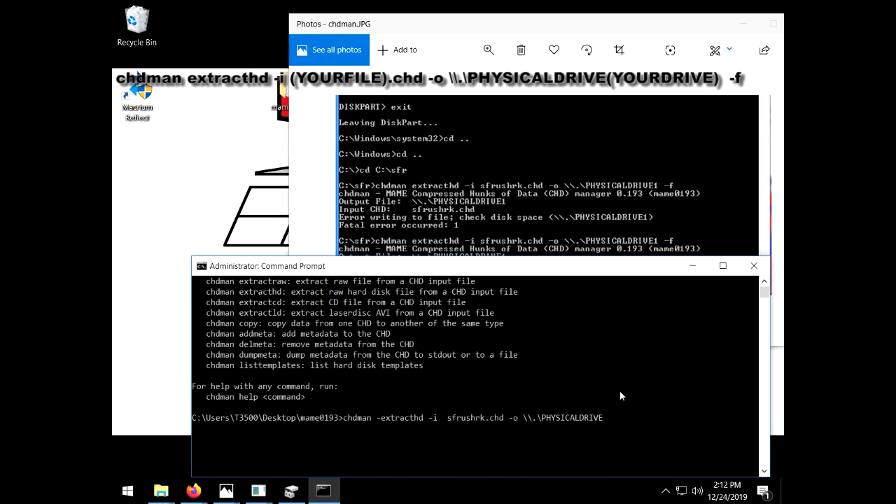
Step: Complete the pending chdman extraction command with drive number 2 and the -f option, without running it
text(2 -f)
drag(422, 266, 394, 97)
Step: Open a second Command Prompt, start diskpart from it, and allow DiskPart to make changes to the device
click(133, 494)
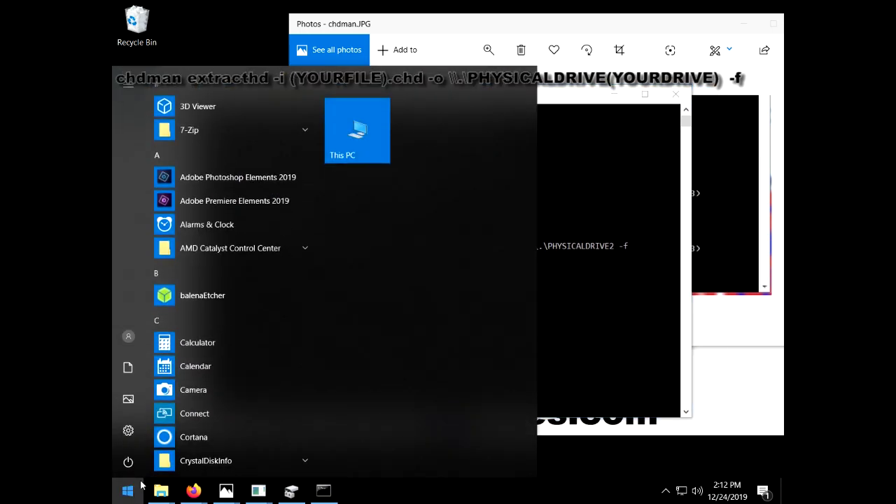
text(cmd)
key(Return)
text(diskpa)
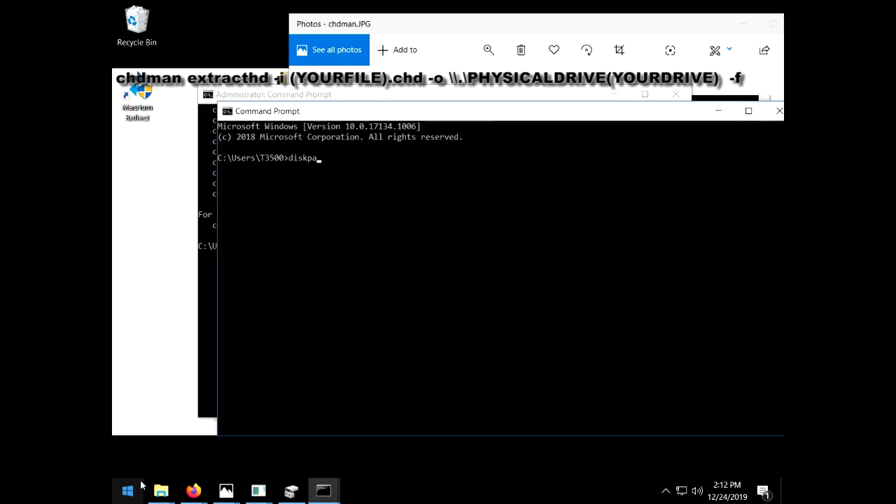
text(rt)
key(Return)
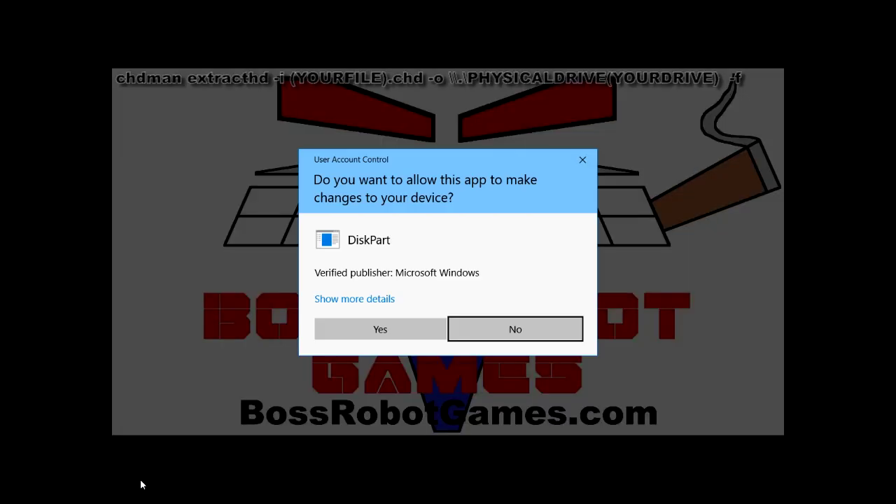
click(390, 332)
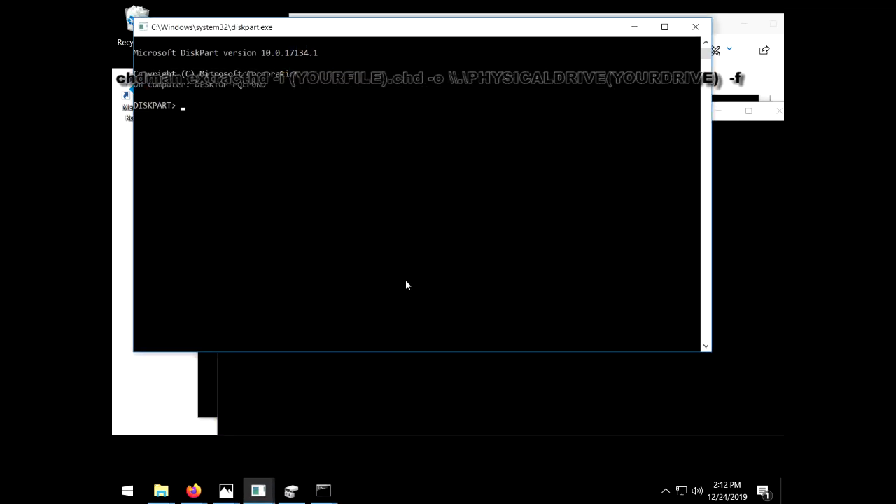
Step: List the disks with DiskPart's list disk, and close DiskPart and the second Command Prompt
text(list disk)
key(Return)
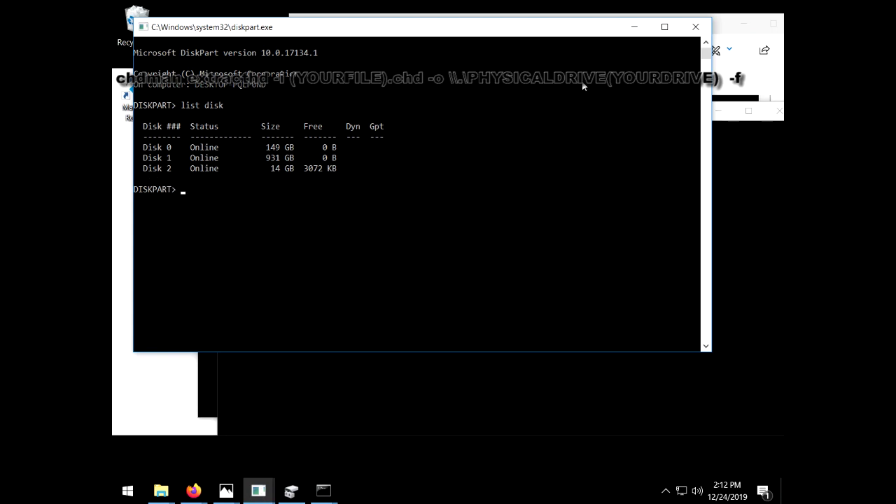
click(694, 28)
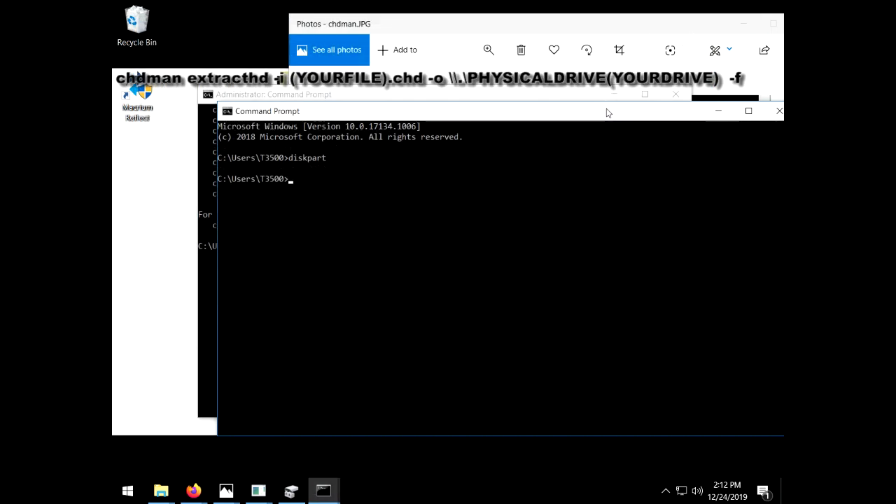
drag(748, 111, 656, 114)
click(686, 112)
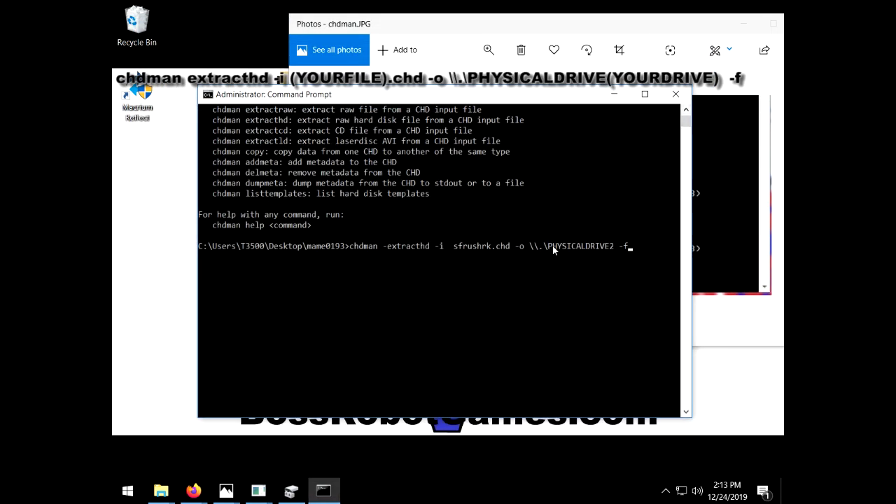
Step: Try to run chdman -extracthd -i sfrushrk.chd -o \\.\PHYSICALDRIVE2 -f, and put the same command back on the prompt
key(Return)
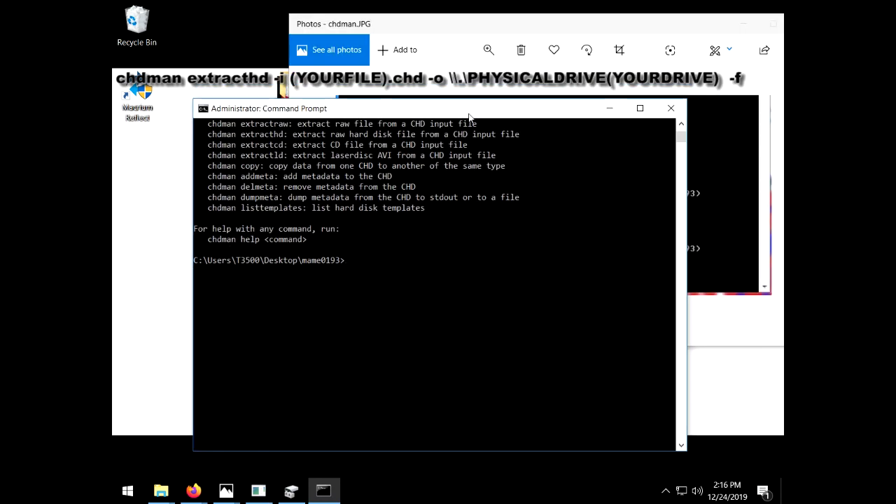
right_click(444, 155)
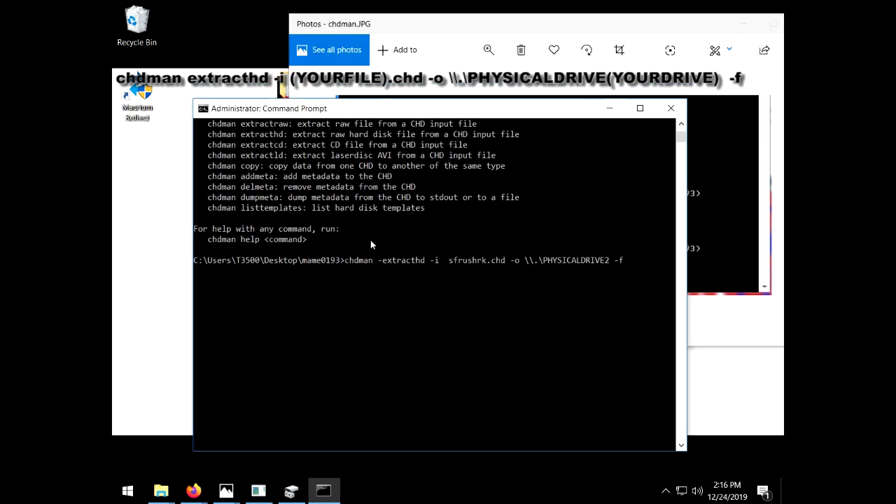
Step: Remove the hyphen before extracthd in the pasted command, and run chdman extracthd -i sfrushrk.chd -o \\.\PHYSICALDRIVE2 -f
key(Left)
key(Left)
key(Left)
key(Left)
key(Left)
key(Left)
key(Left)
key(Left)
key(Left)
key(Left)
key(Left)
key(Left)
key(Left)
key(Left)
key(Left)
key(Left)
key(Left)
key(Left)
key(Left)
key(Left)
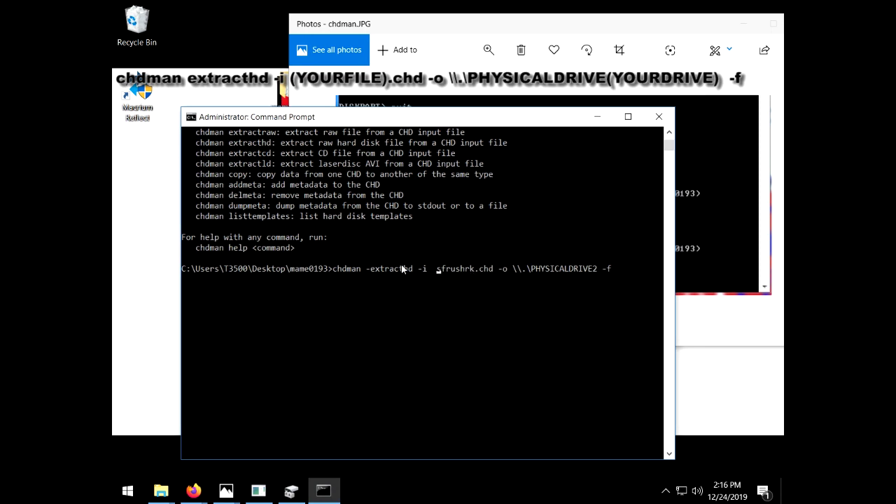
key(Left)
key(Left)
key(Left)
key(Left)
key(Left)
key(Left)
key(Left)
key(Left)
key(Left)
key(Left)
key(Left)
key(Left)
key(BackSpace)
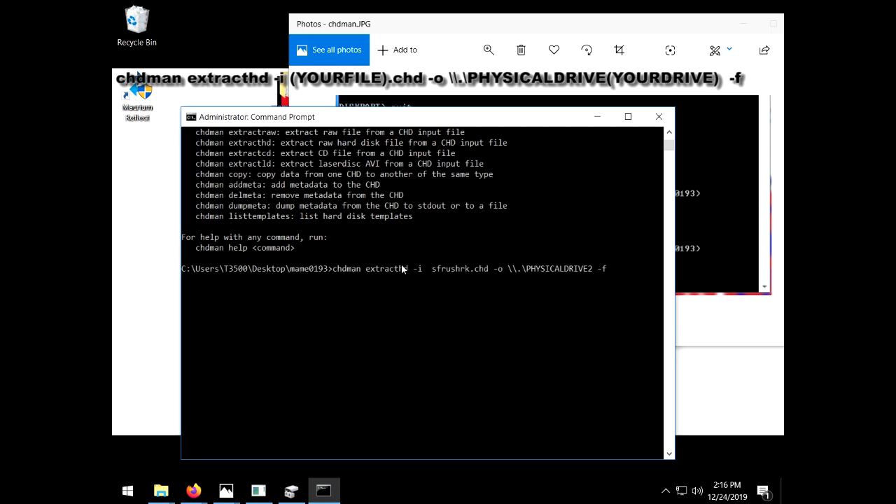
key(End)
key(Return)
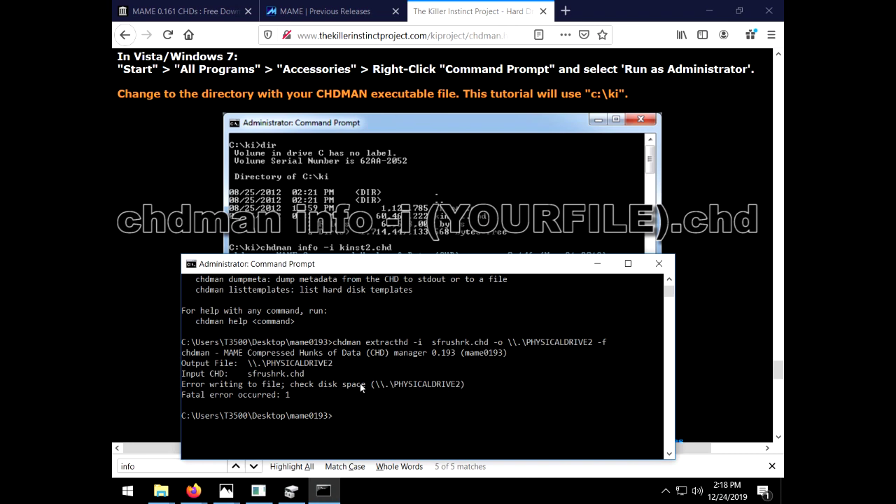
Step: Run chdman info -i sfrushrk.chd to check the CHD's logical size, and compare it with Disk 2's capacity in Disk Management
text(chdman info -i sfrushrk.chd)
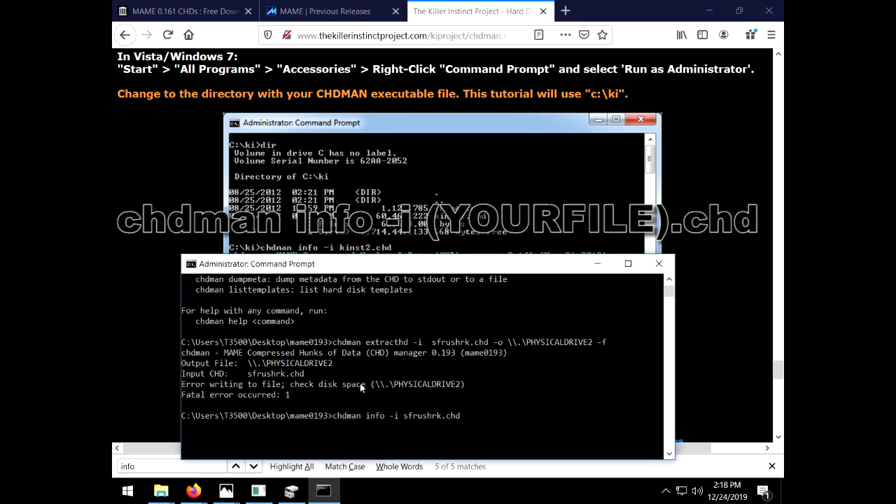
key(Return)
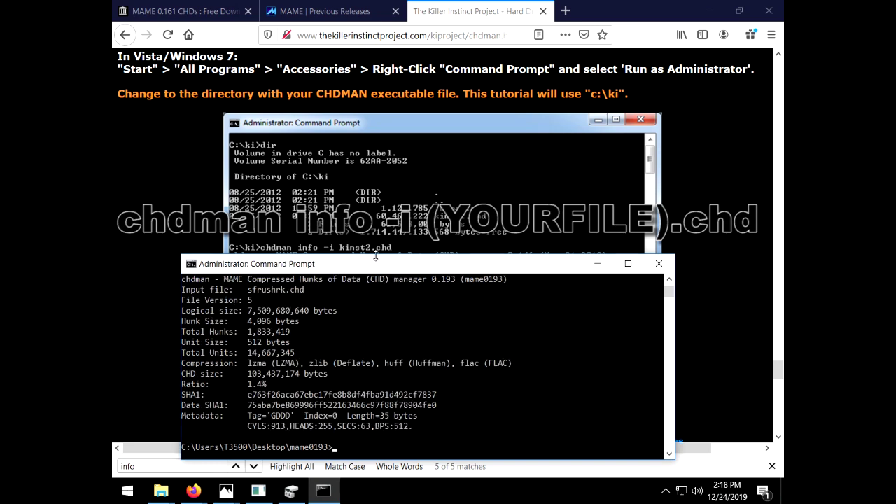
drag(376, 255, 378, 98)
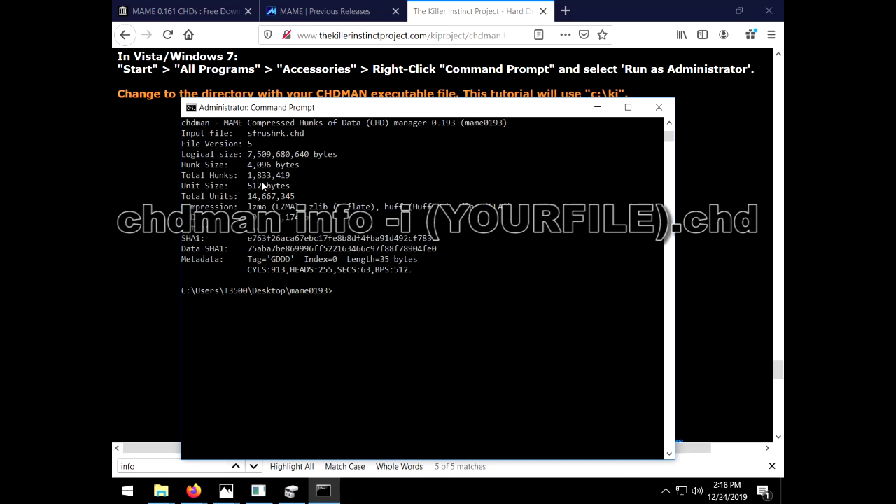
click(294, 493)
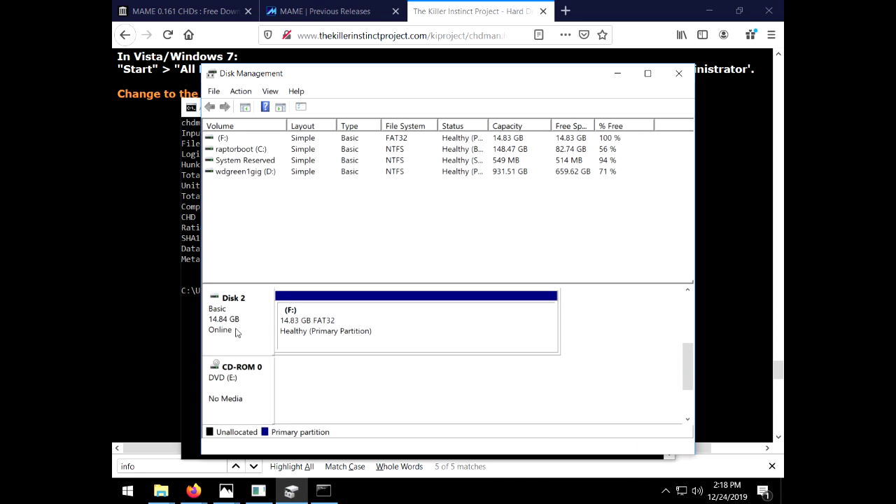
click(617, 74)
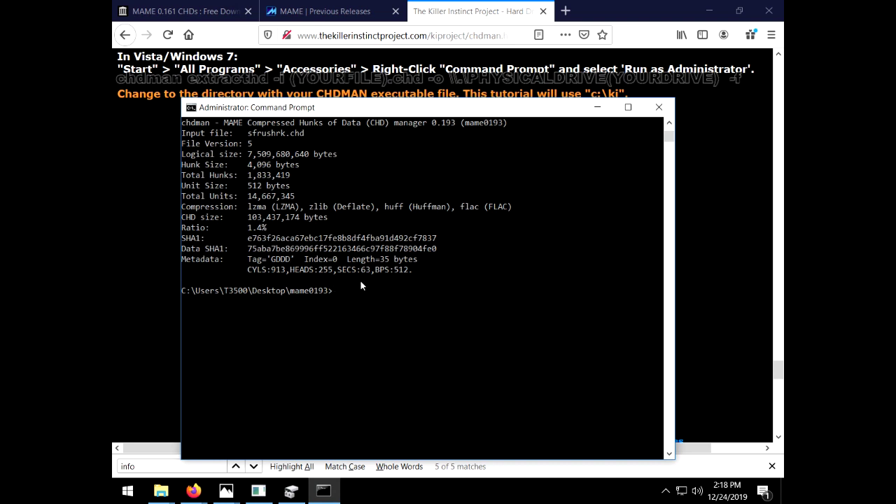
Step: Enter chdman extracthd -i sfrushrk.chd -o \\.\PHYSICALDRIVE2 -f again at the Command Prompt, without running it
text(chdman extracthd -i  sfrushrk.chd -o \.\PHYSICALDRIVE2 -f)
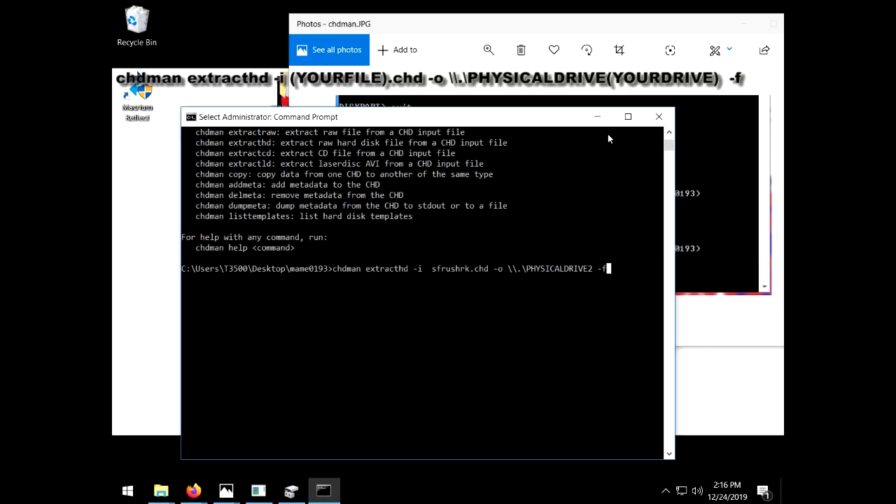
key(Return)
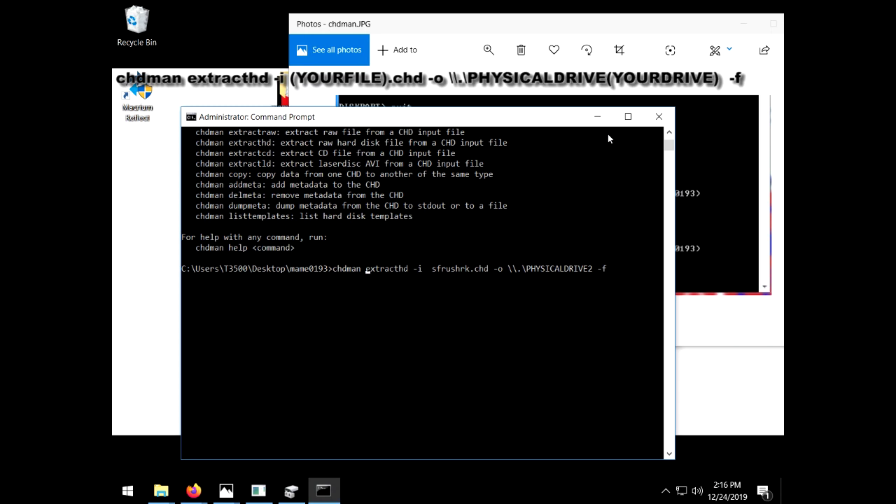
key(Return)
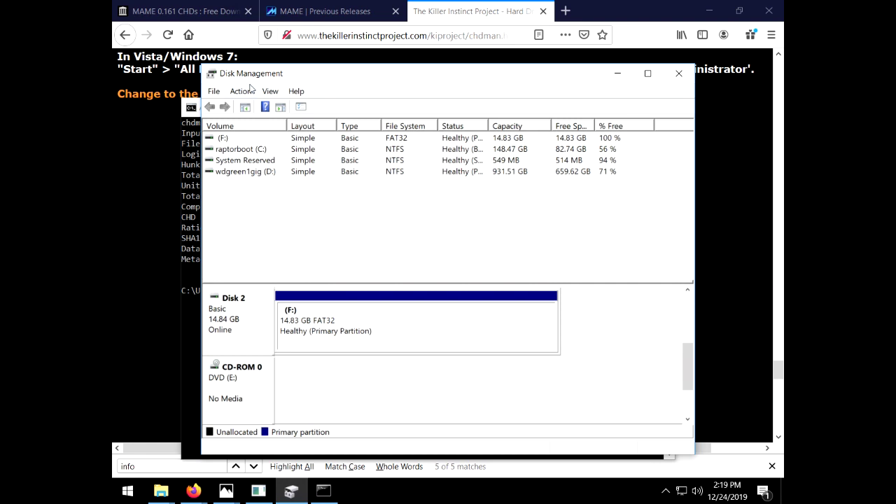
Step: Refresh the disk list in Disk Management, open Initialize Disk for Disk 2, cancel it, and return to Command Prompt
key(alt+a)
key(Return)
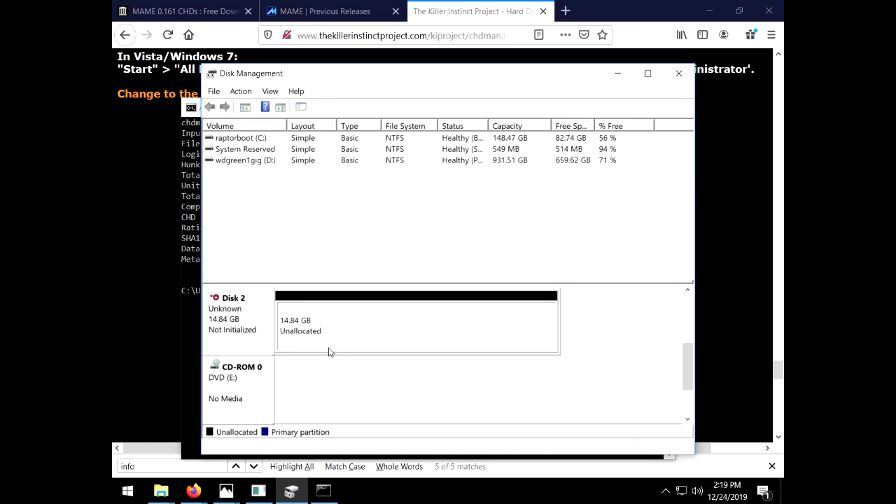
right_click(240, 328)
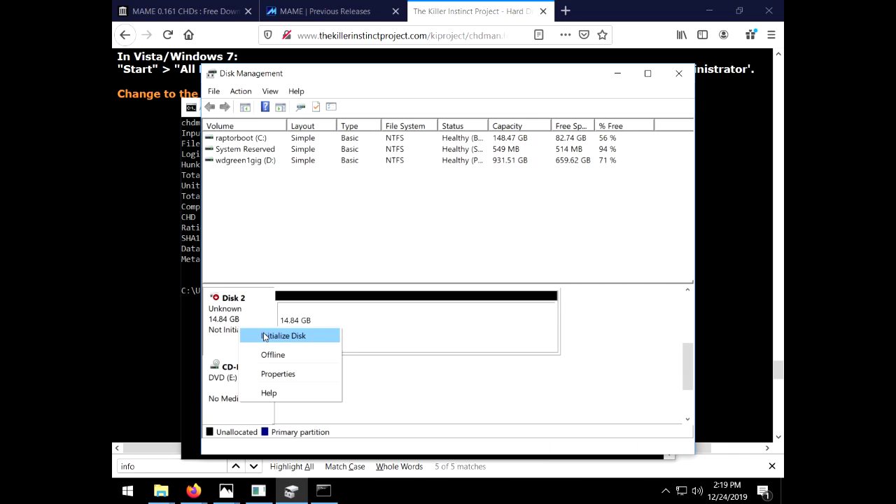
click(265, 337)
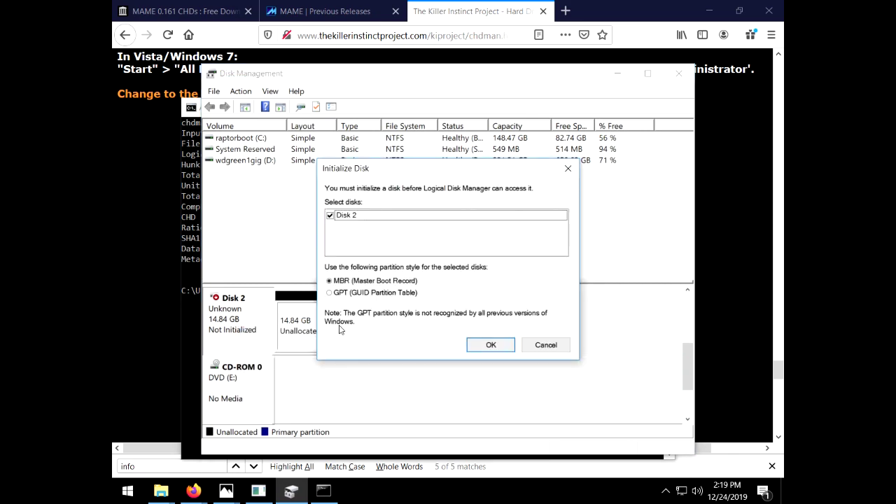
click(553, 348)
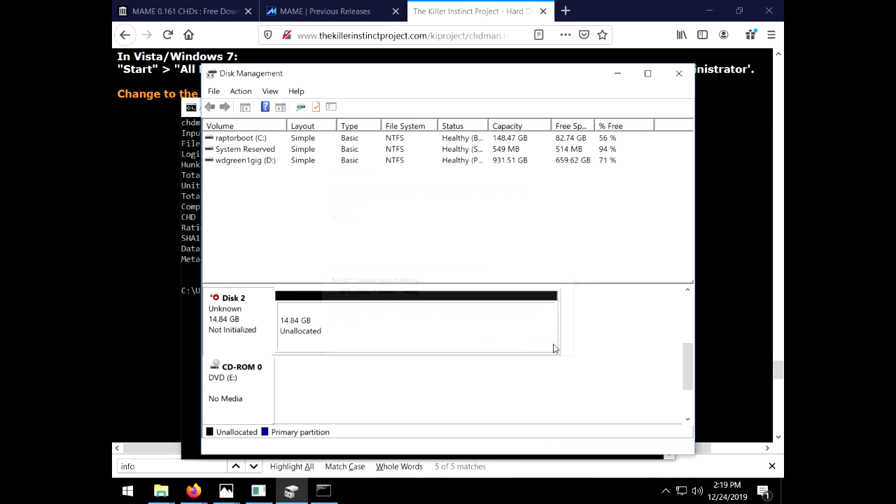
click(617, 74)
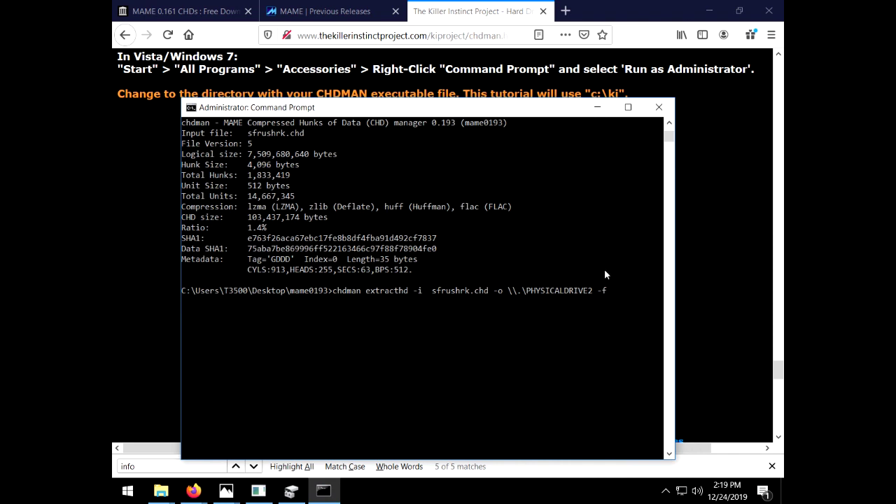
Step: Run the prepared chdman extraction to physical drive 2, wait until it finishes, and minimize the Command Prompt
key(Return)
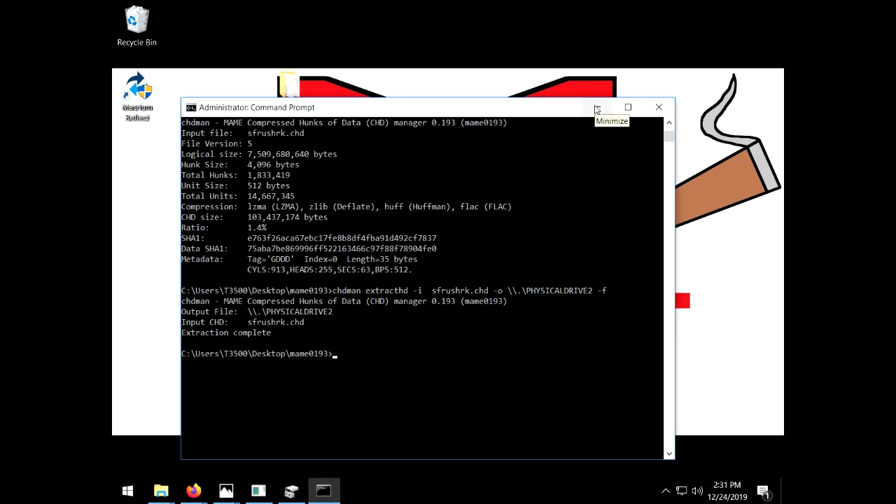
click(596, 108)
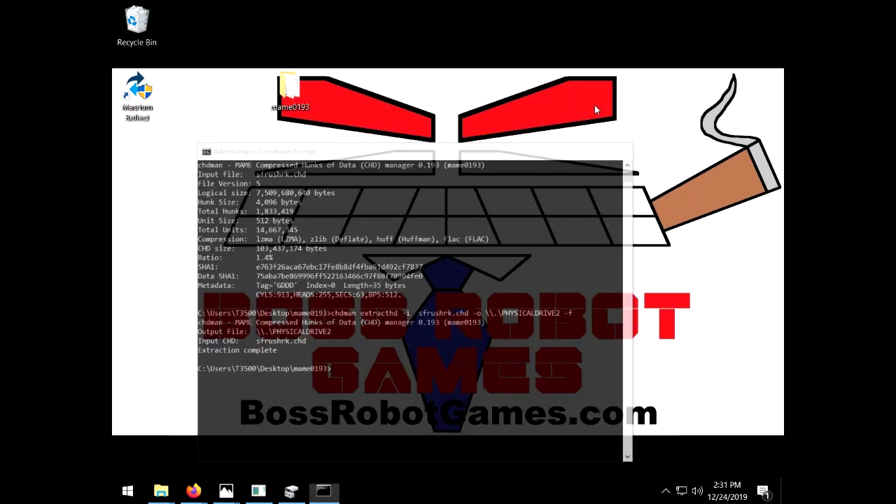